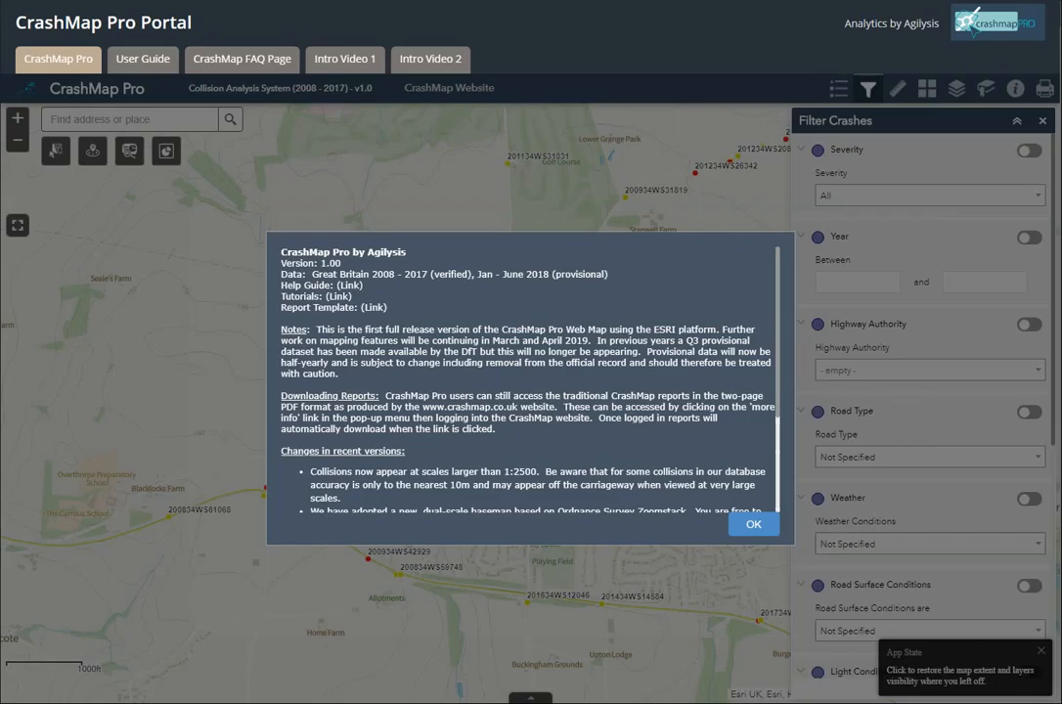
Step: Dismiss the welcome notice and select the crashes in and around Banbury on the map with a rectangle selection
{"action": "left_click", "coordinate": [754, 530]}
{"action": "scroll", "coordinate": [490, 457], "scroll_direction": "down", "scroll_amount": 3}
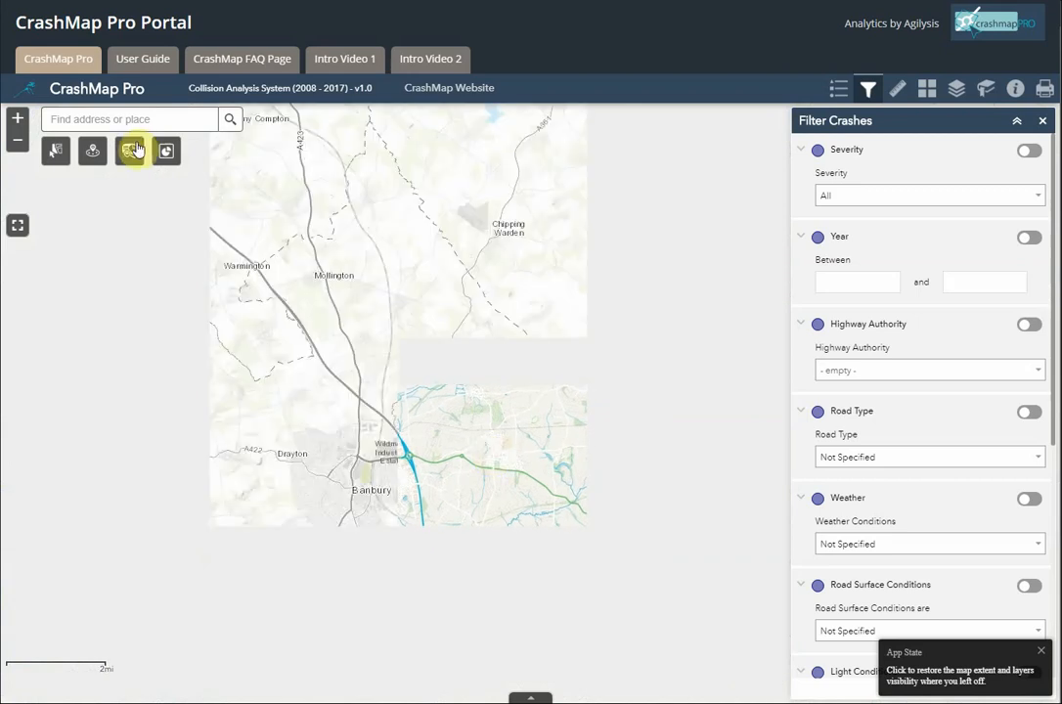
{"action": "left_click", "coordinate": [57, 154]}
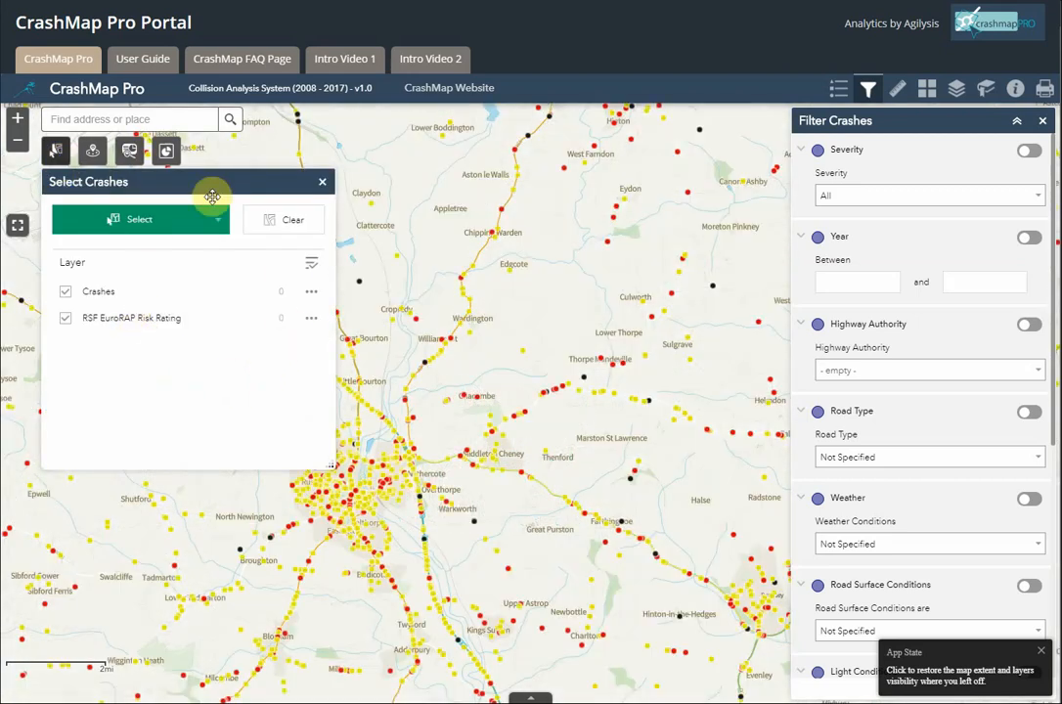
{"action": "left_click", "coordinate": [217, 221]}
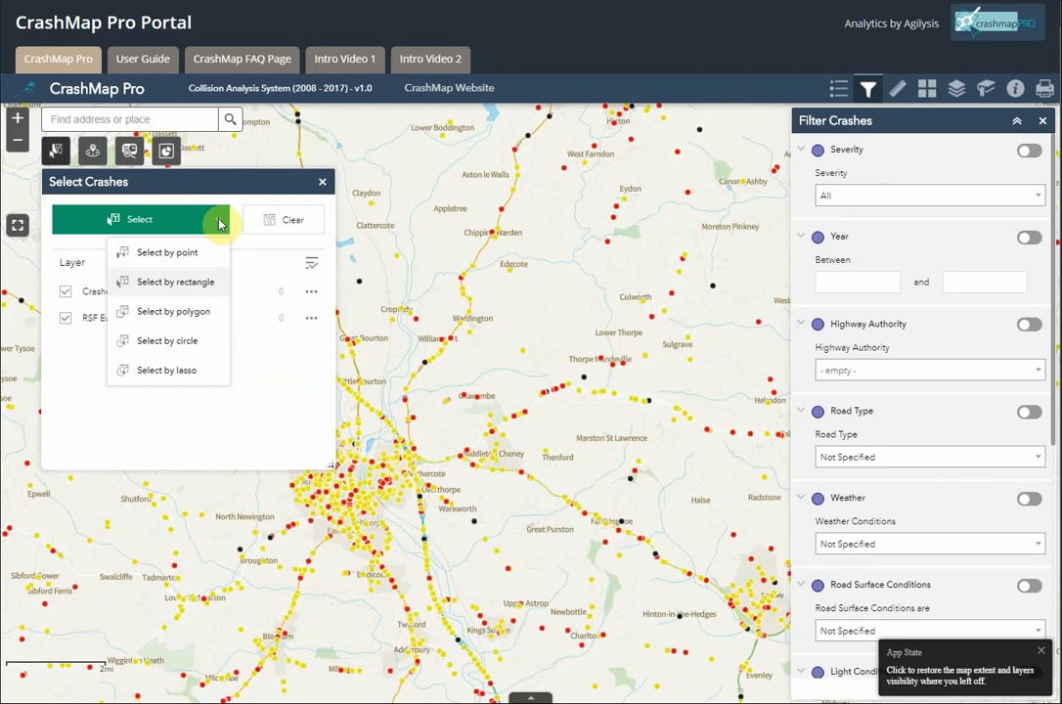
{"action": "left_click", "coordinate": [184, 283]}
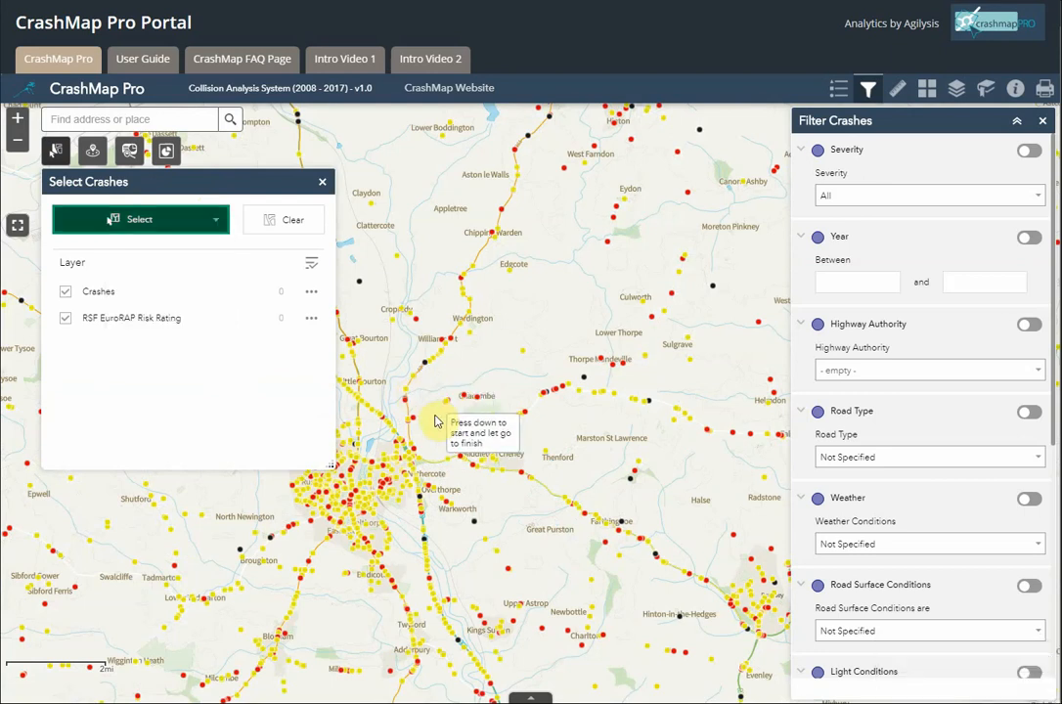
{"action": "left_click_drag", "start_coordinate": [436, 418], "coordinate": [279, 557]}
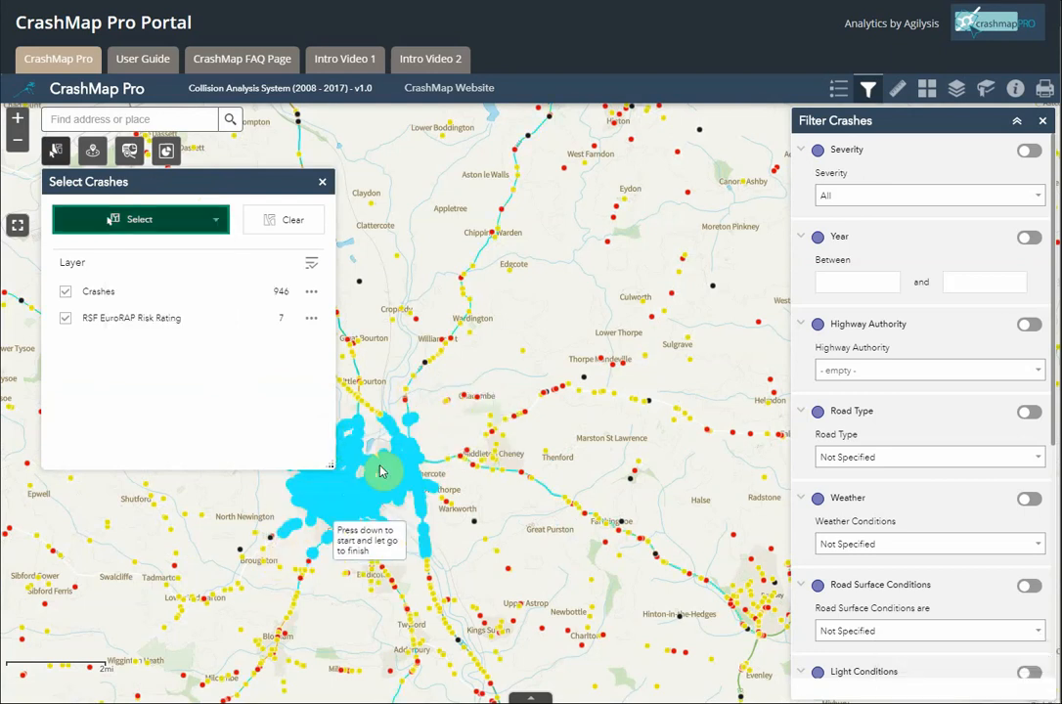
Step: View the selected crashes in the attribute table and show their related casualty and vehicle records
{"action": "left_click", "coordinate": [311, 294]}
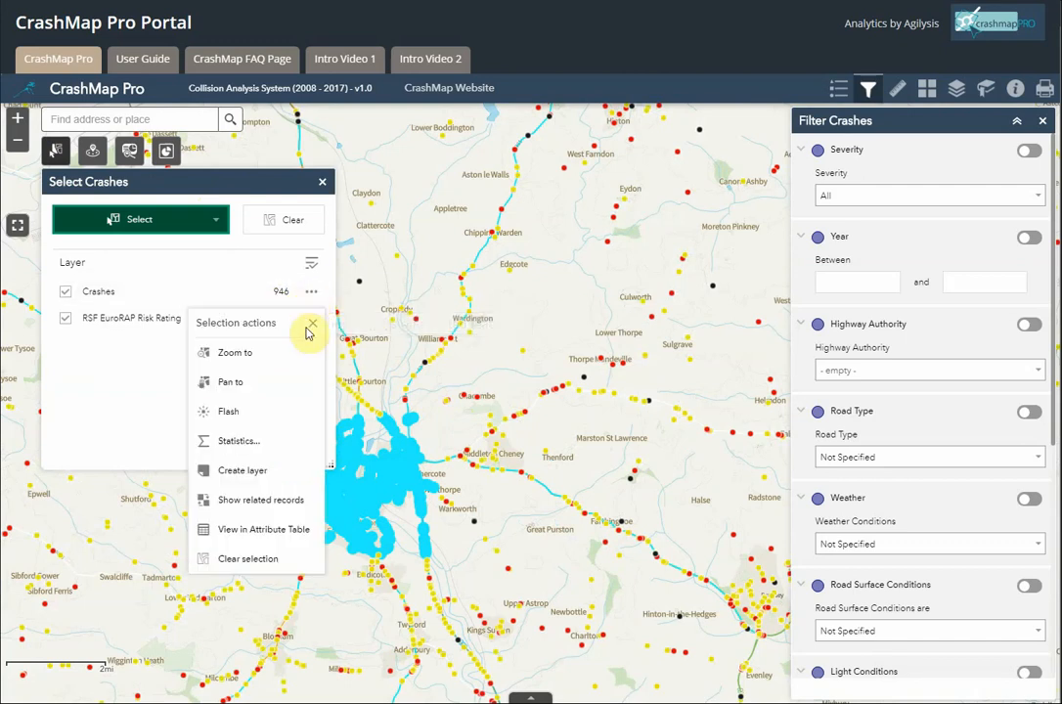
{"action": "left_click", "coordinate": [272, 529]}
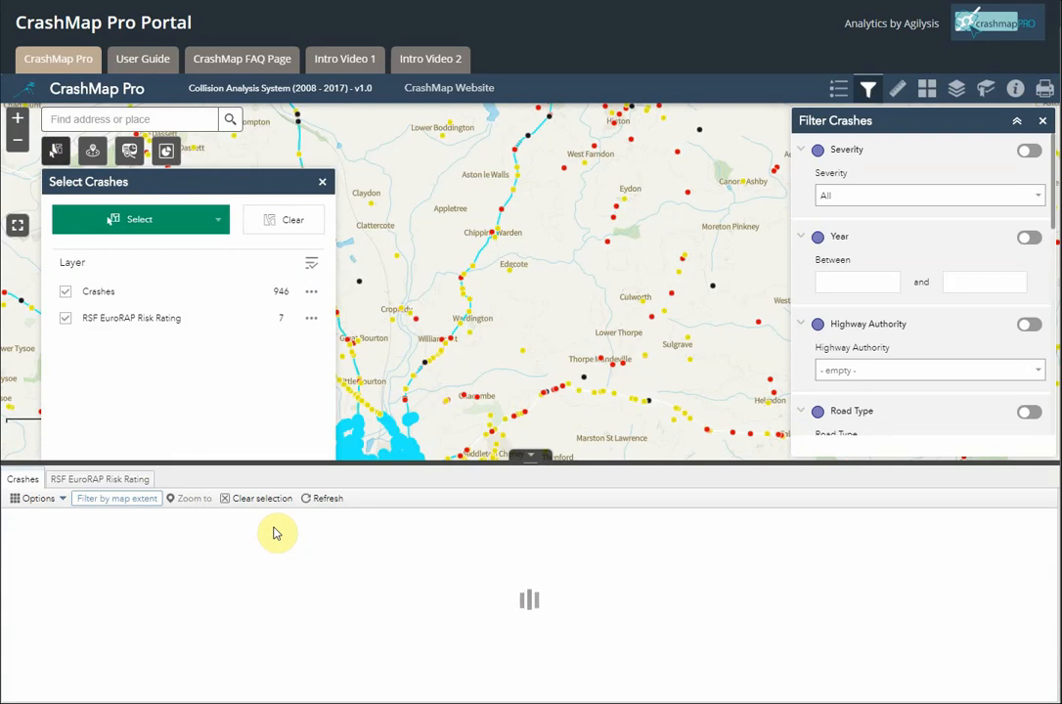
{"action": "left_click", "coordinate": [64, 501]}
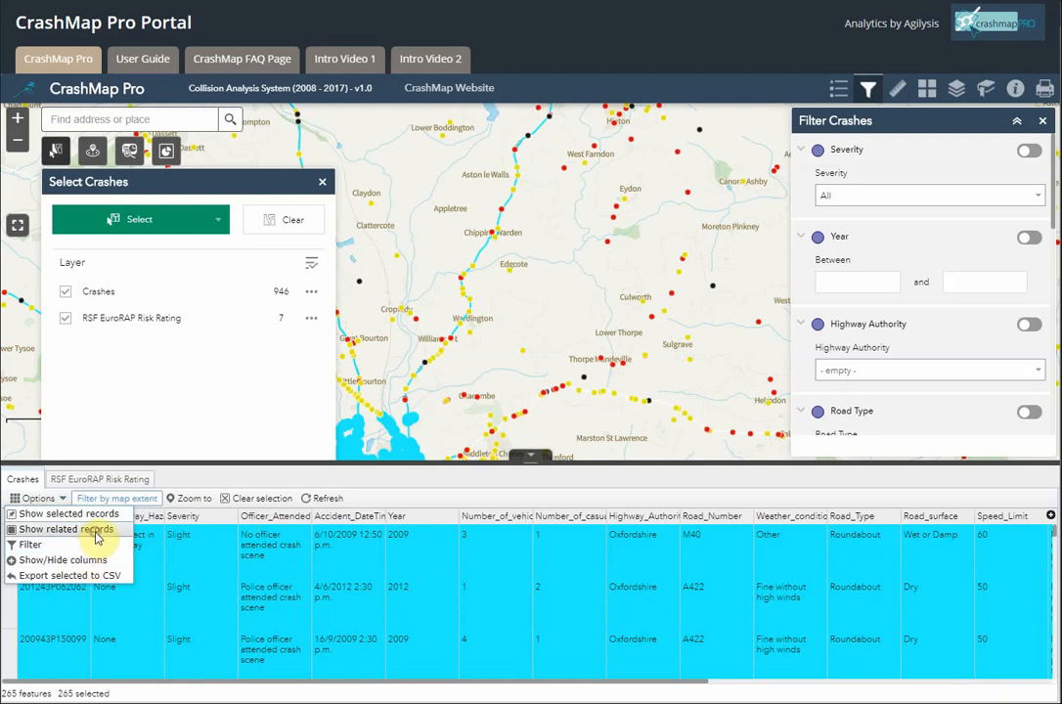
{"action": "left_click", "coordinate": [97, 533]}
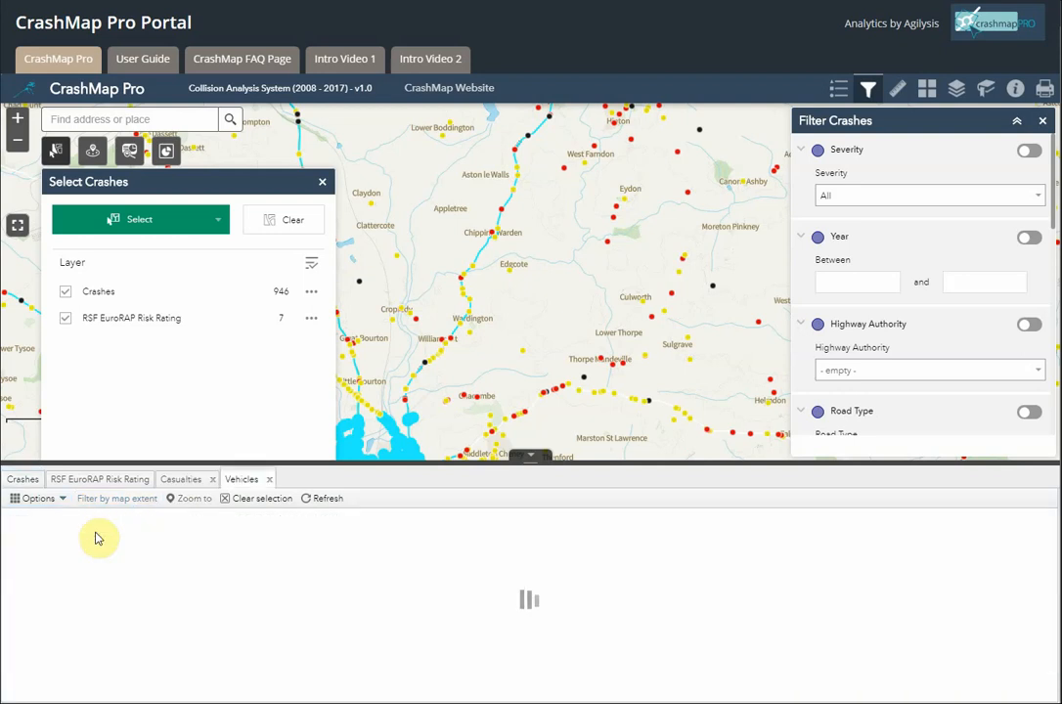
Step: Export the selected records of the Crashes table to a CSV file
{"action": "left_click", "coordinate": [25, 480]}
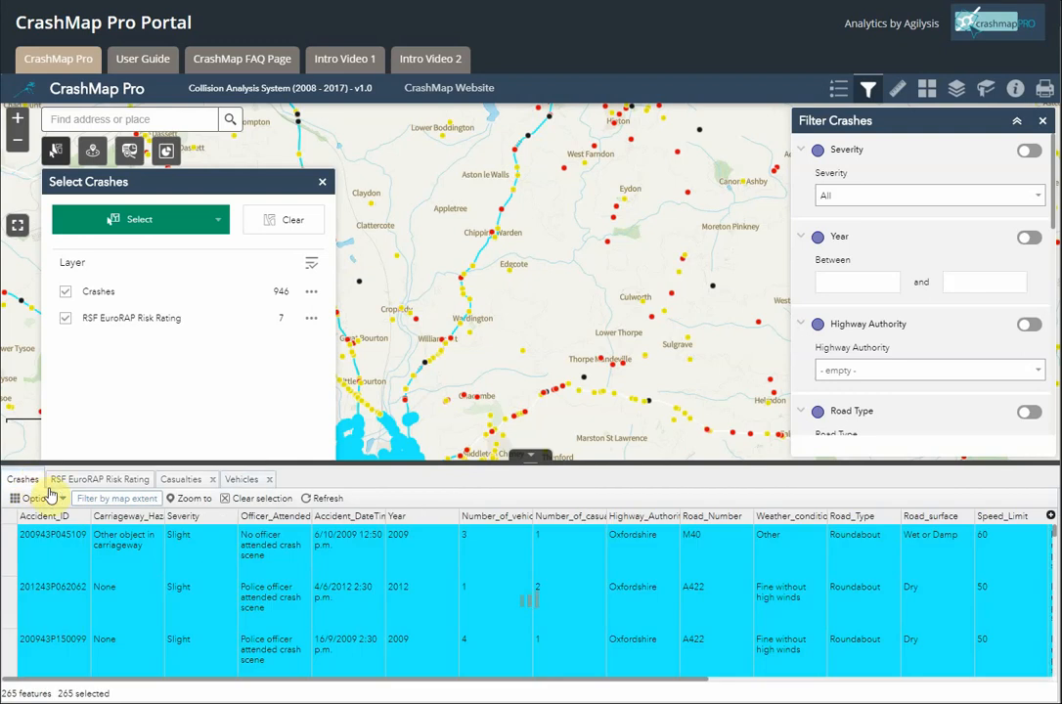
{"action": "left_click", "coordinate": [39, 498]}
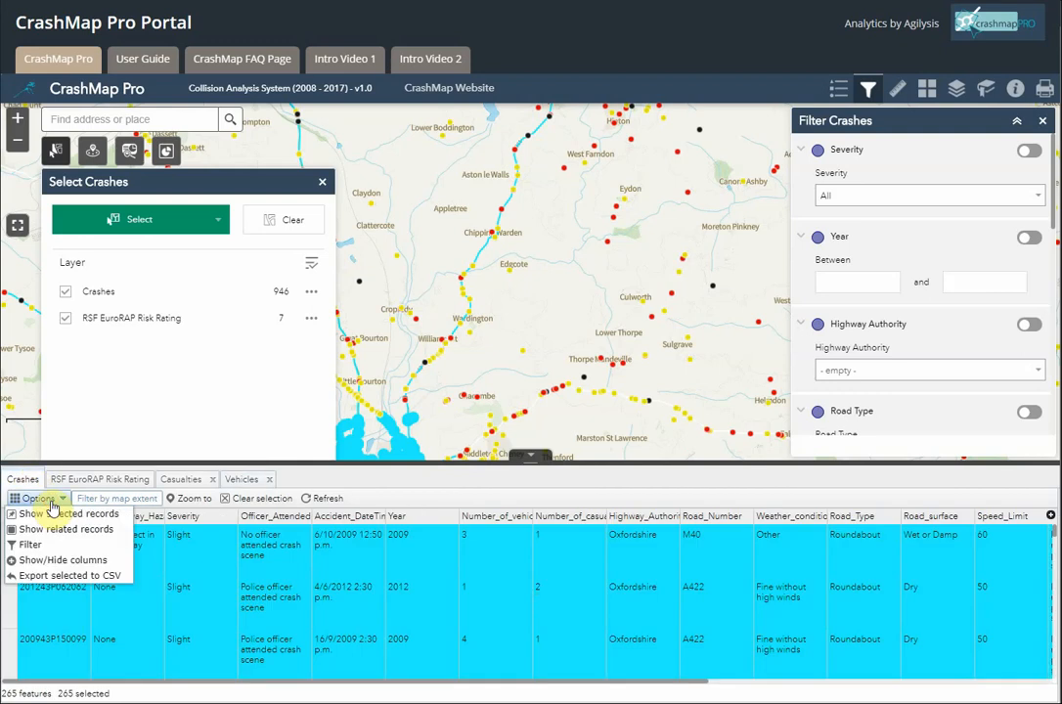
{"action": "left_click", "coordinate": [83, 577]}
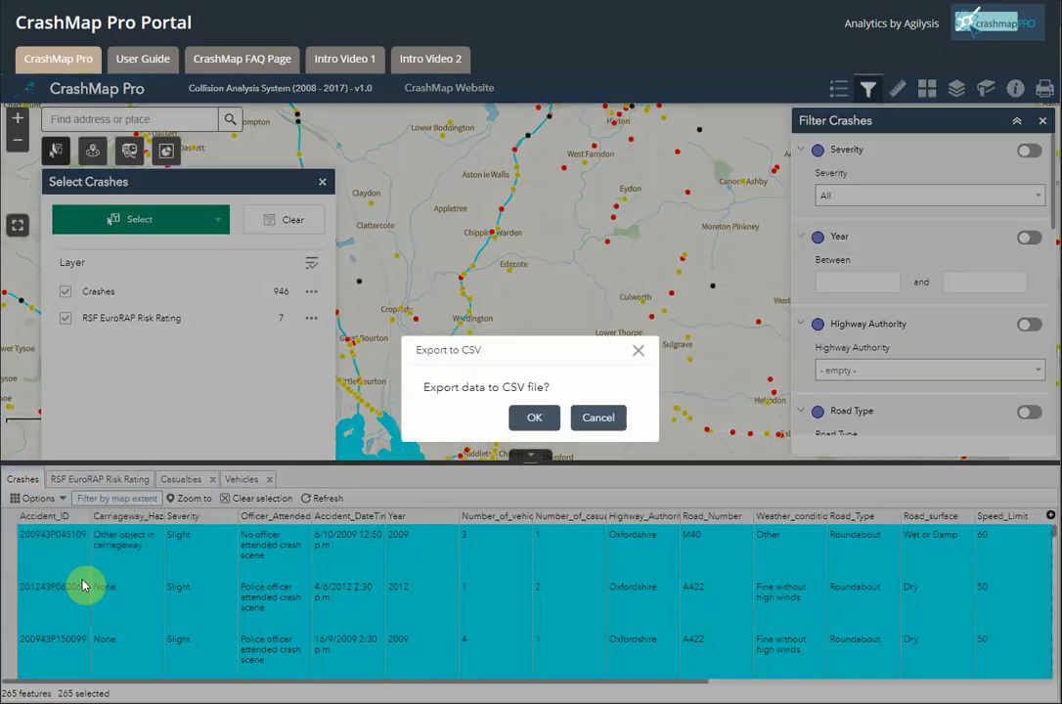
{"action": "left_click", "coordinate": [538, 419]}
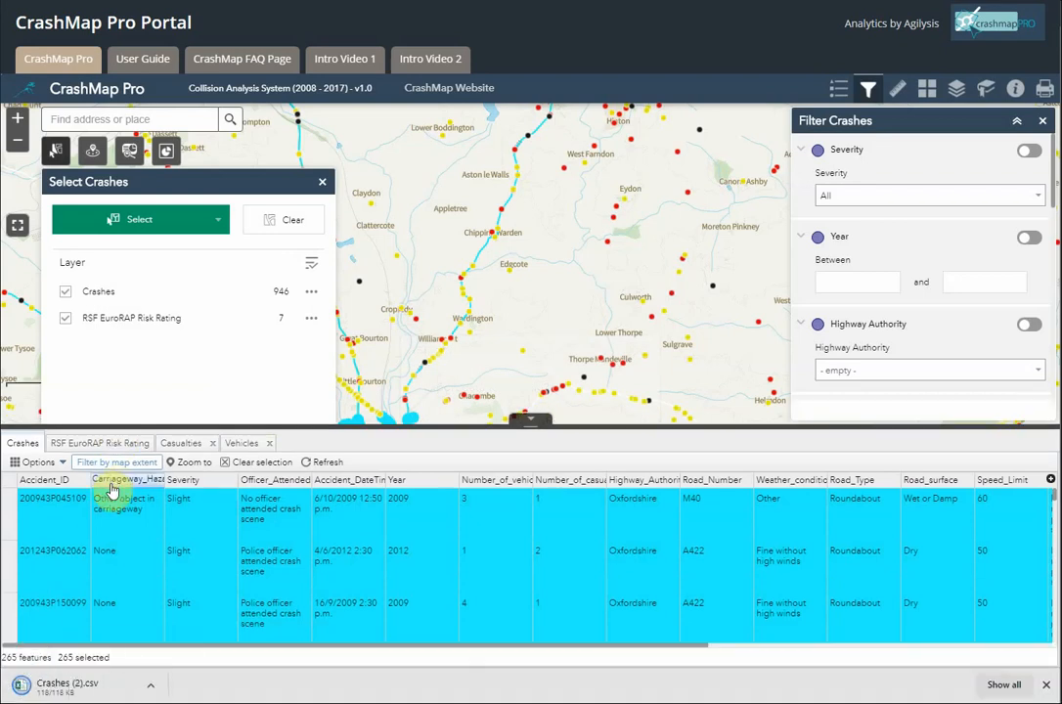
Step: Check the related Casualties and Vehicles tables, and export all Casualties records to a CSV file
{"action": "left_click", "coordinate": [179, 443]}
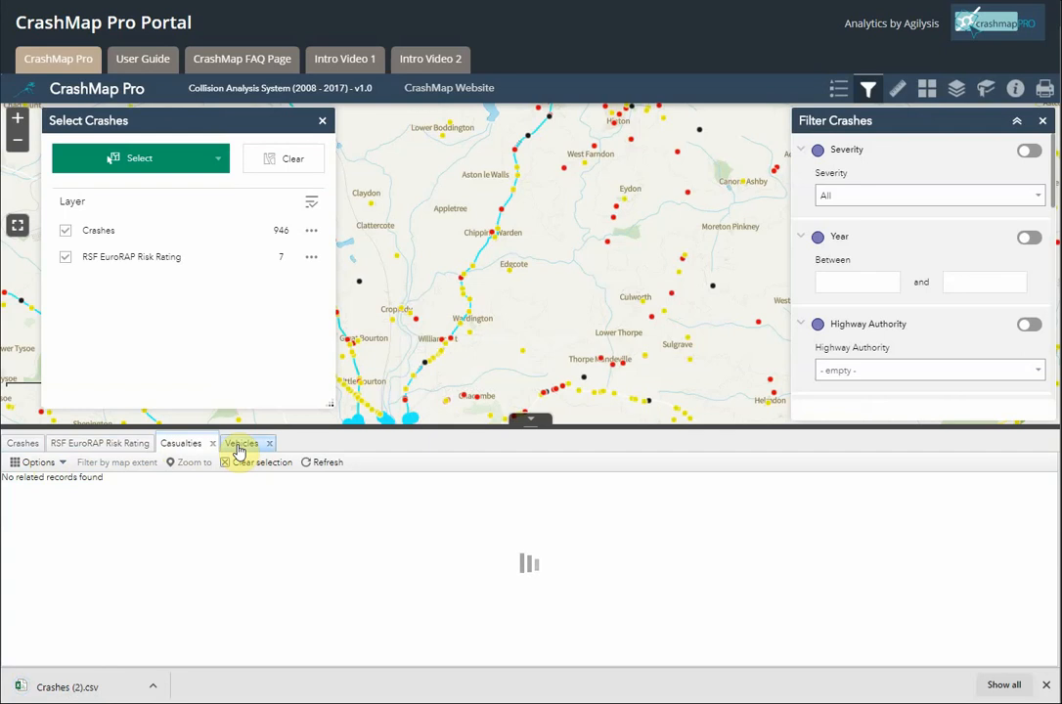
{"action": "left_click", "coordinate": [240, 445]}
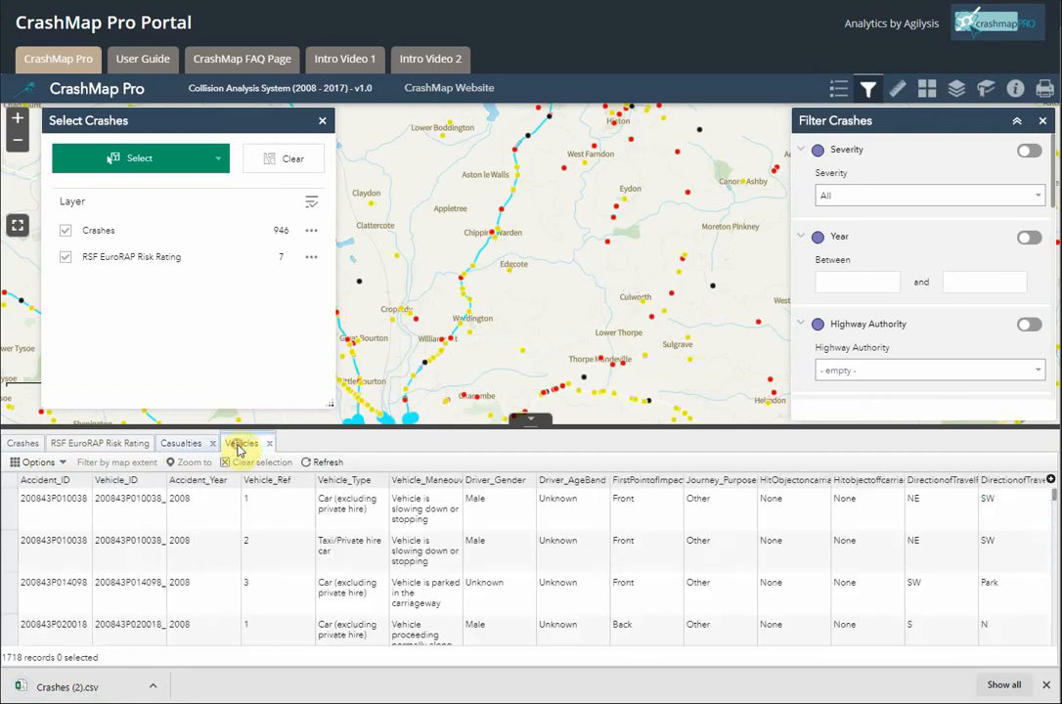
{"action": "left_click", "coordinate": [177, 445]}
{"action": "left_click", "coordinate": [35, 463]}
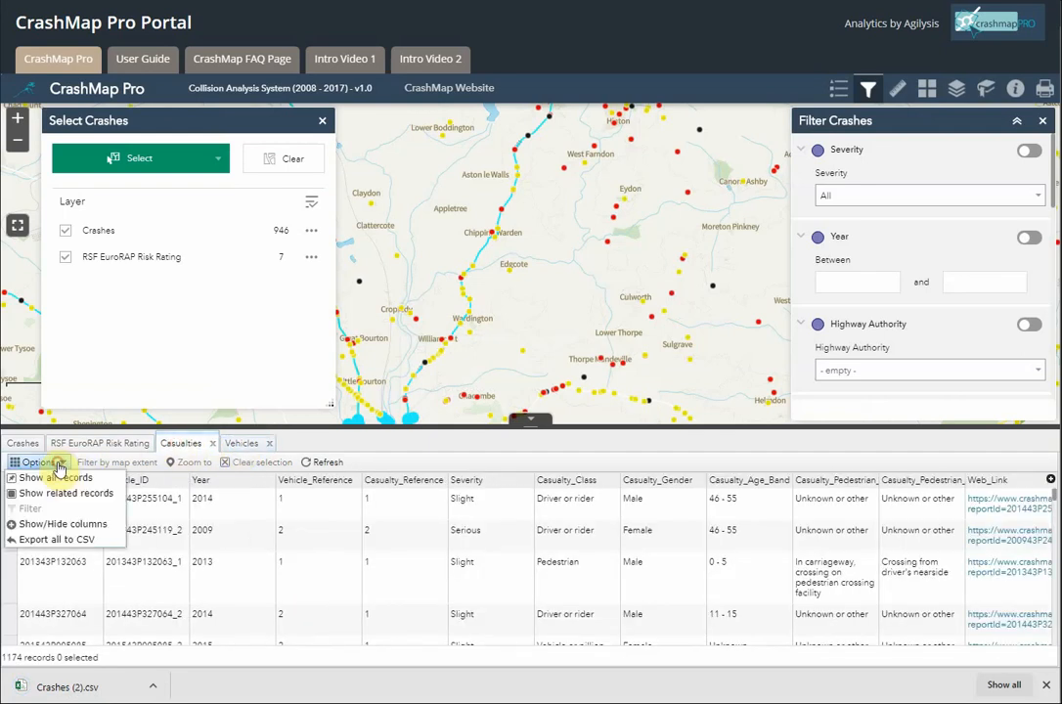
{"action": "left_click", "coordinate": [65, 542]}
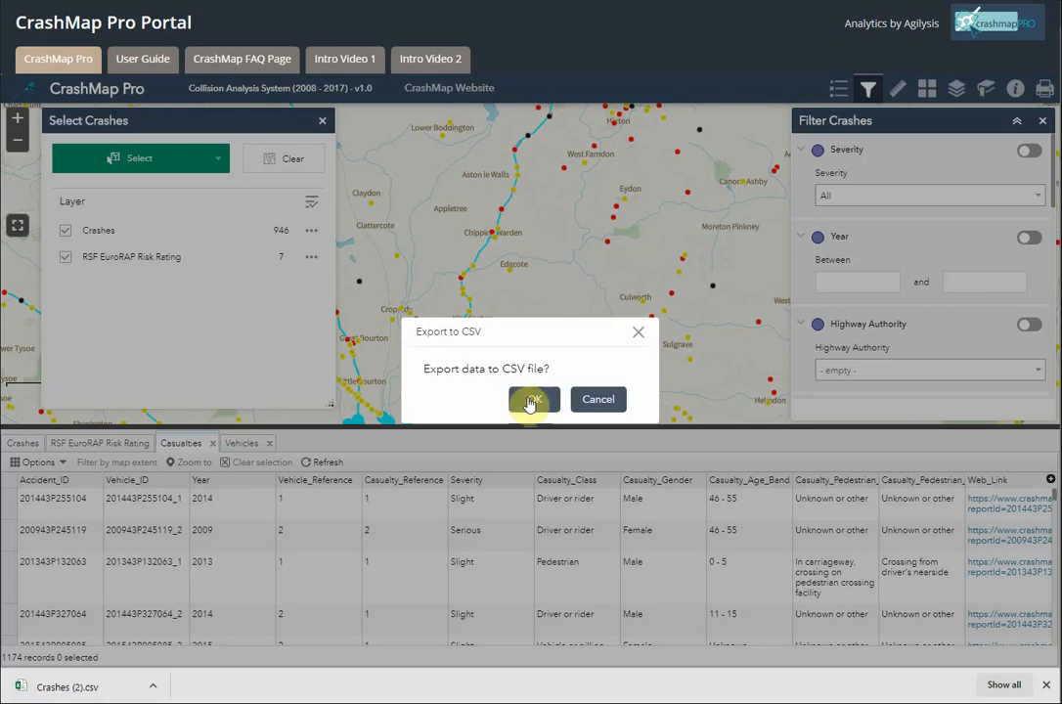
{"action": "left_click", "coordinate": [529, 400]}
Step: Export all related Vehicles records to a CSV file
{"action": "left_click", "coordinate": [244, 445]}
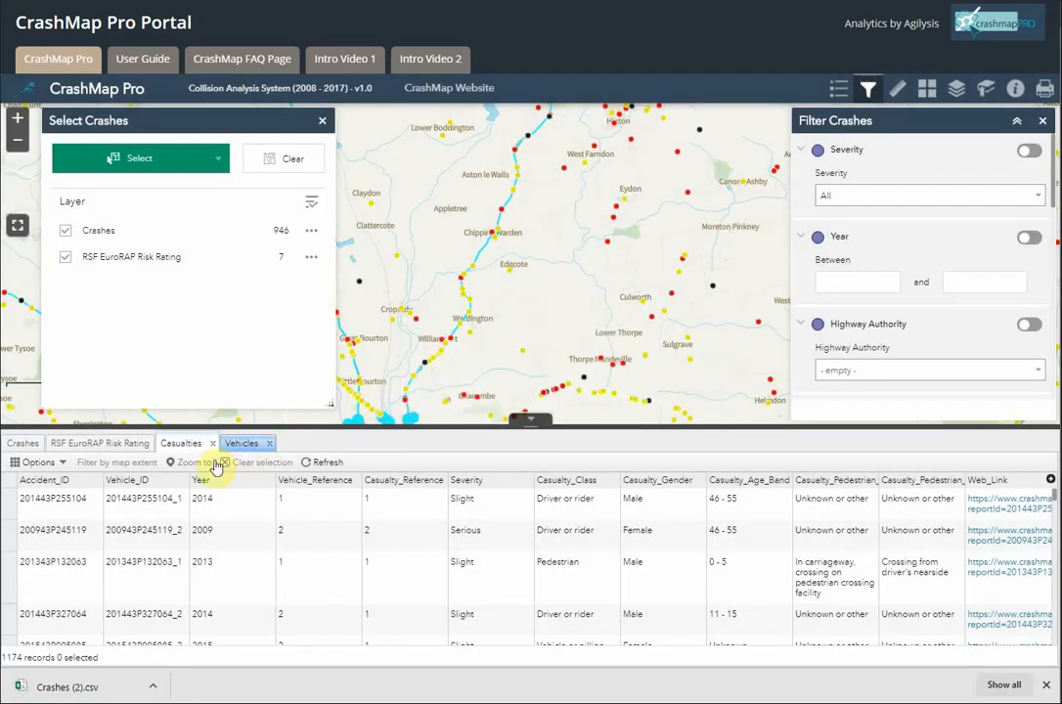
{"action": "left_click", "coordinate": [32, 464]}
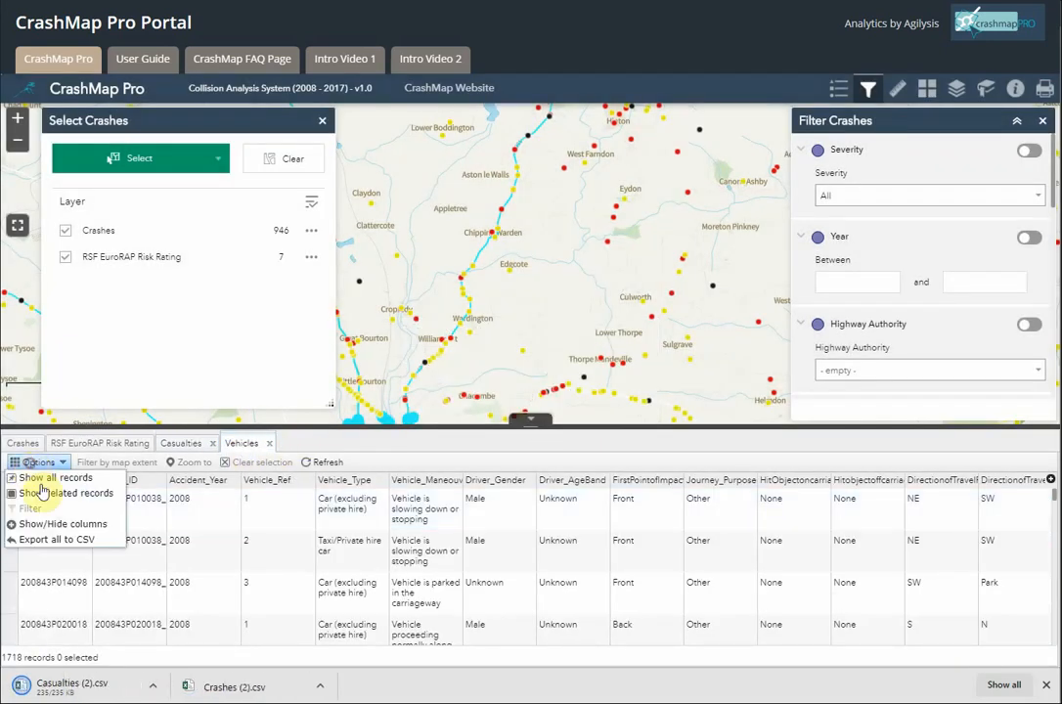
{"action": "left_click", "coordinate": [64, 544]}
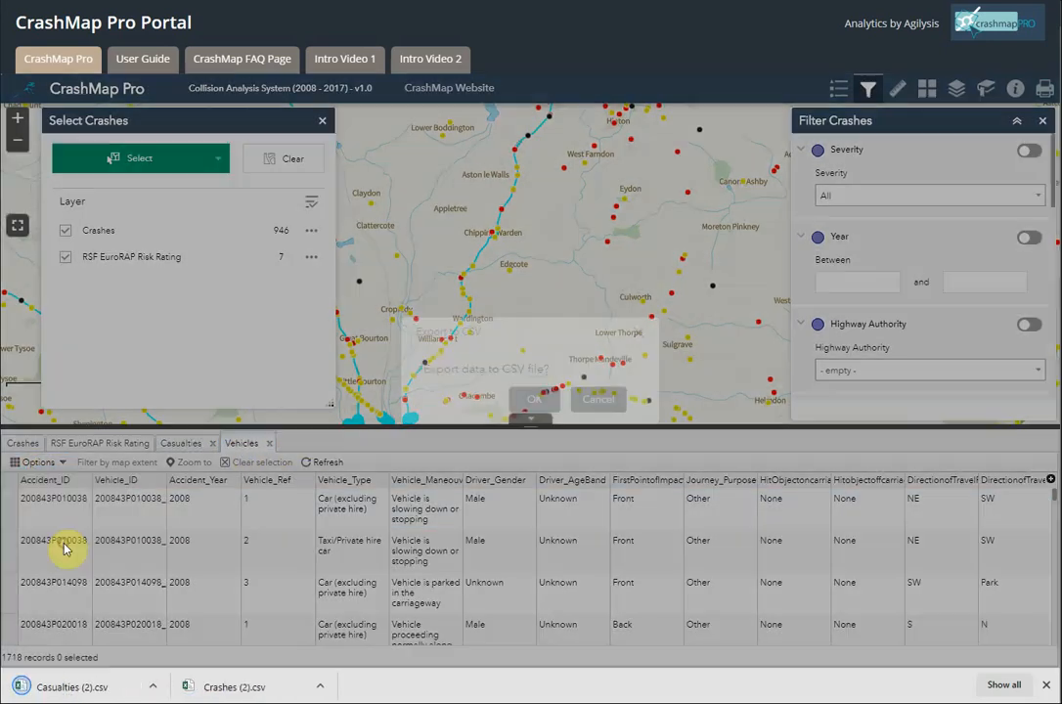
{"action": "left_click", "coordinate": [543, 398]}
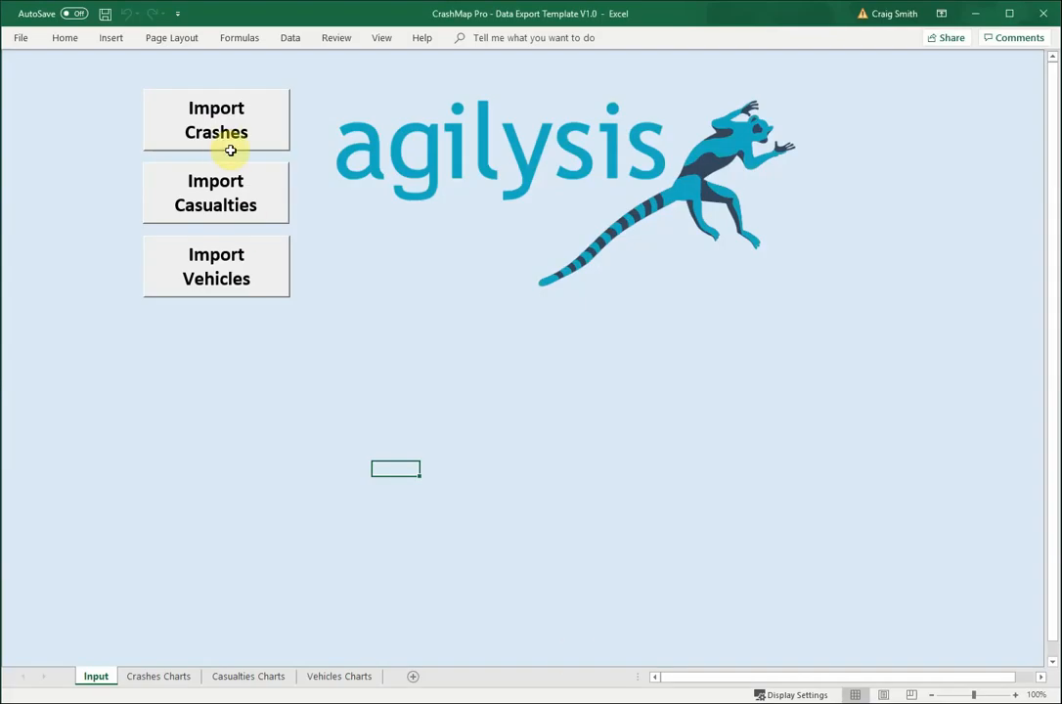
Step: In the CrashMap Pro Data Export Template in Excel, import Crashes (2) from Downloads and view the Crashes sheet
{"action": "left_click", "coordinate": [214, 128]}
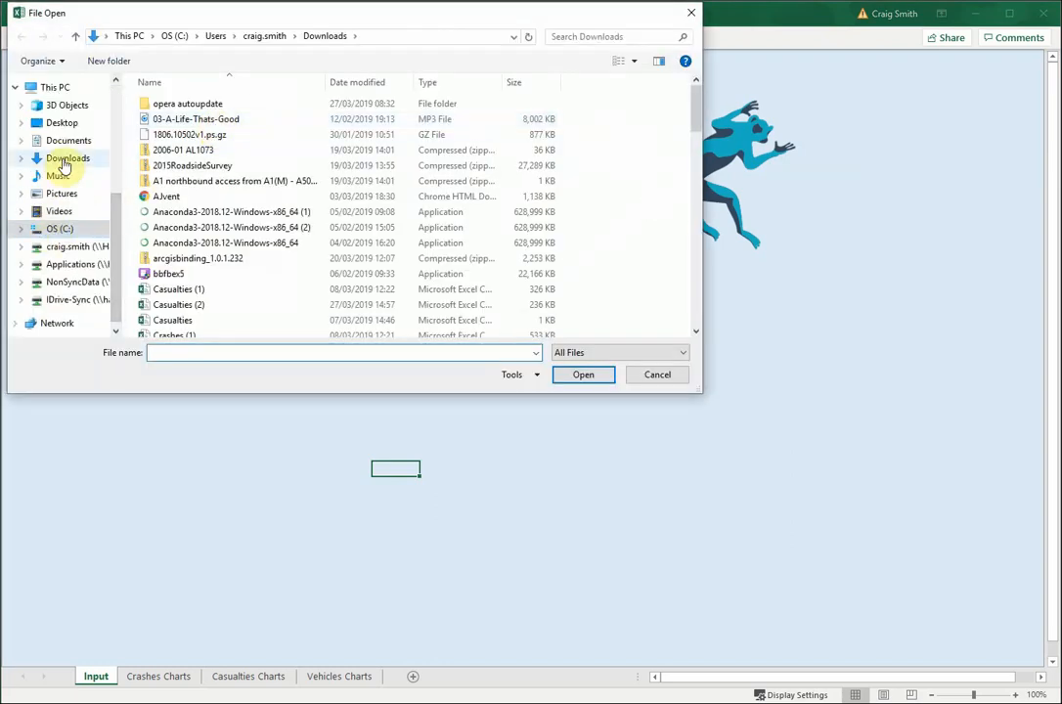
{"action": "left_click", "coordinate": [63, 158]}
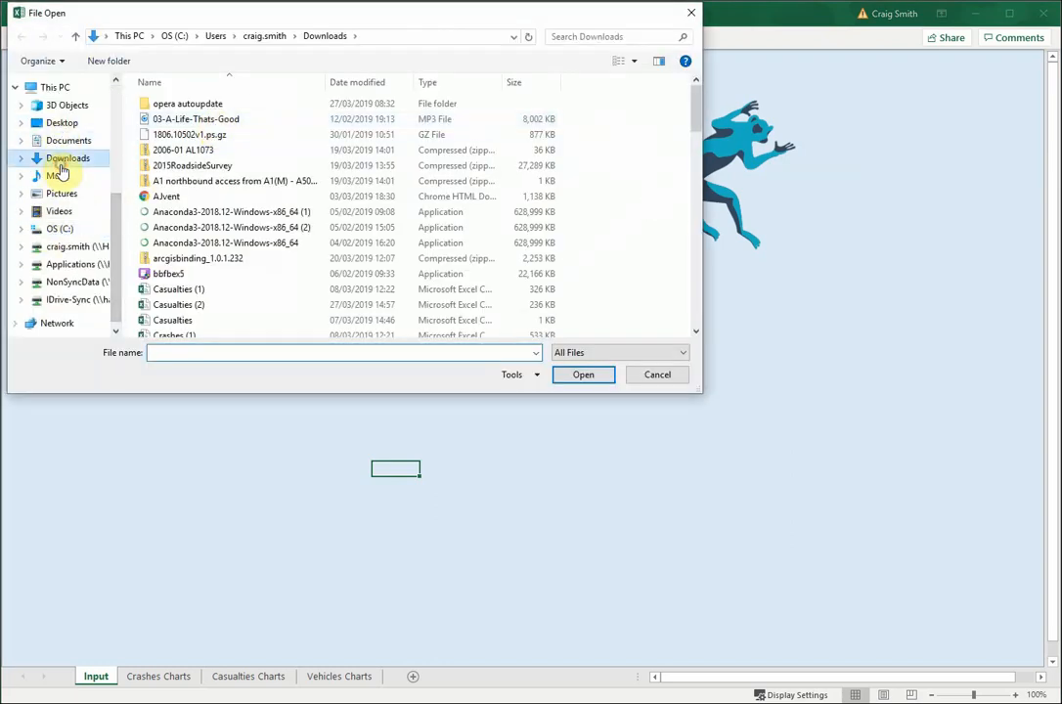
{"action": "left_click", "coordinate": [202, 134]}
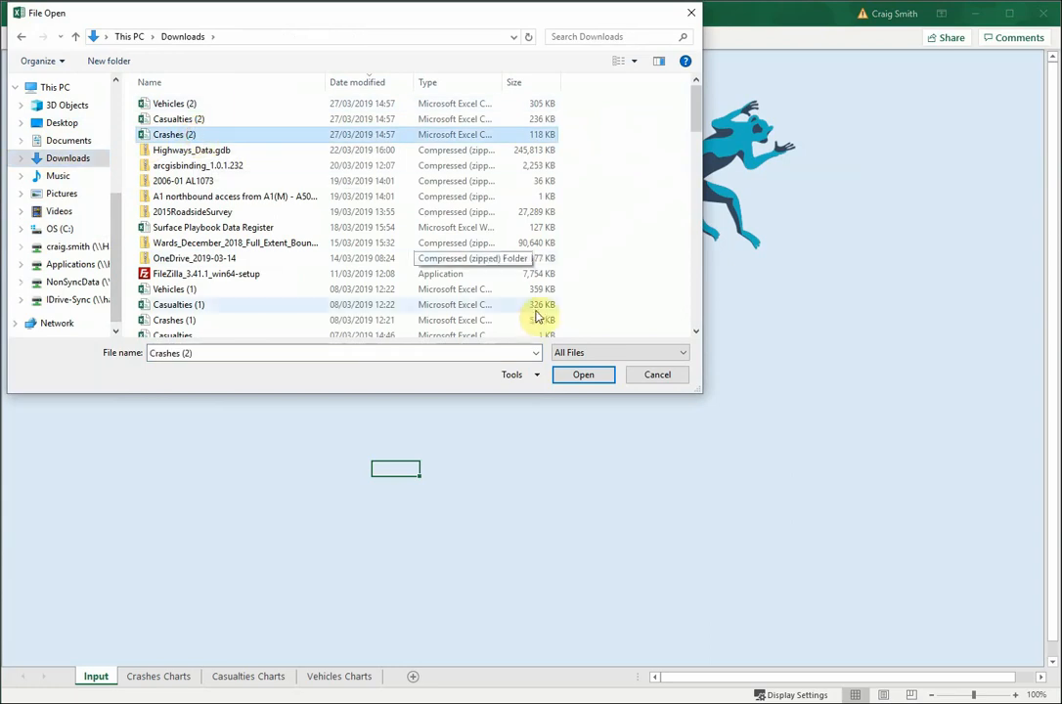
{"action": "left_click", "coordinate": [584, 376]}
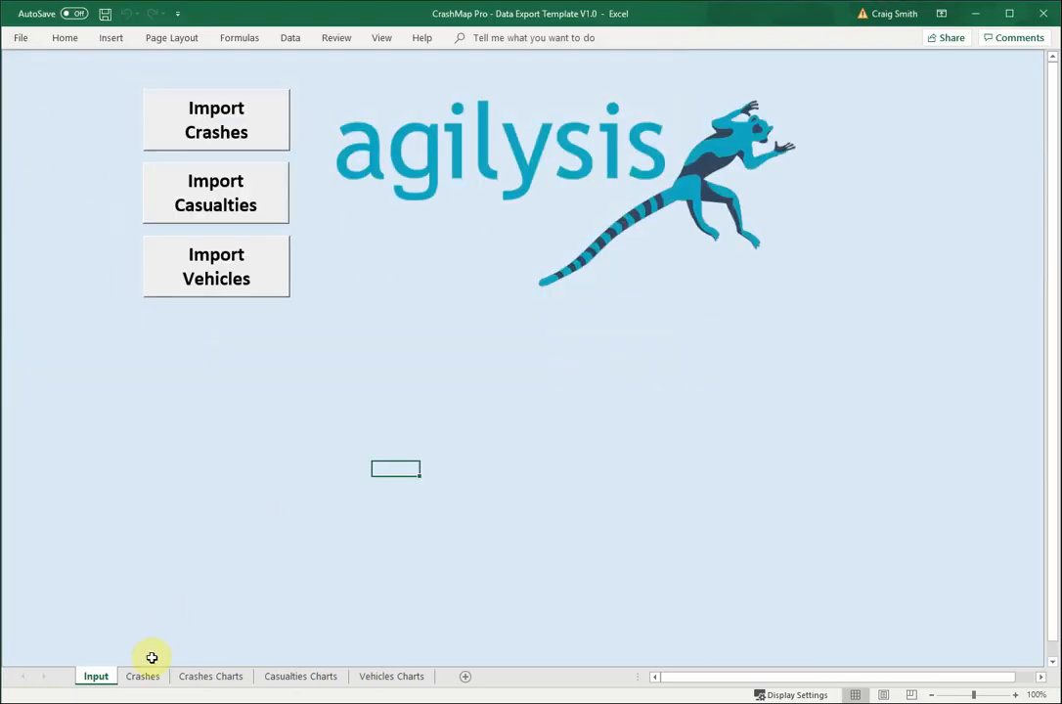
{"action": "left_click", "coordinate": [143, 677]}
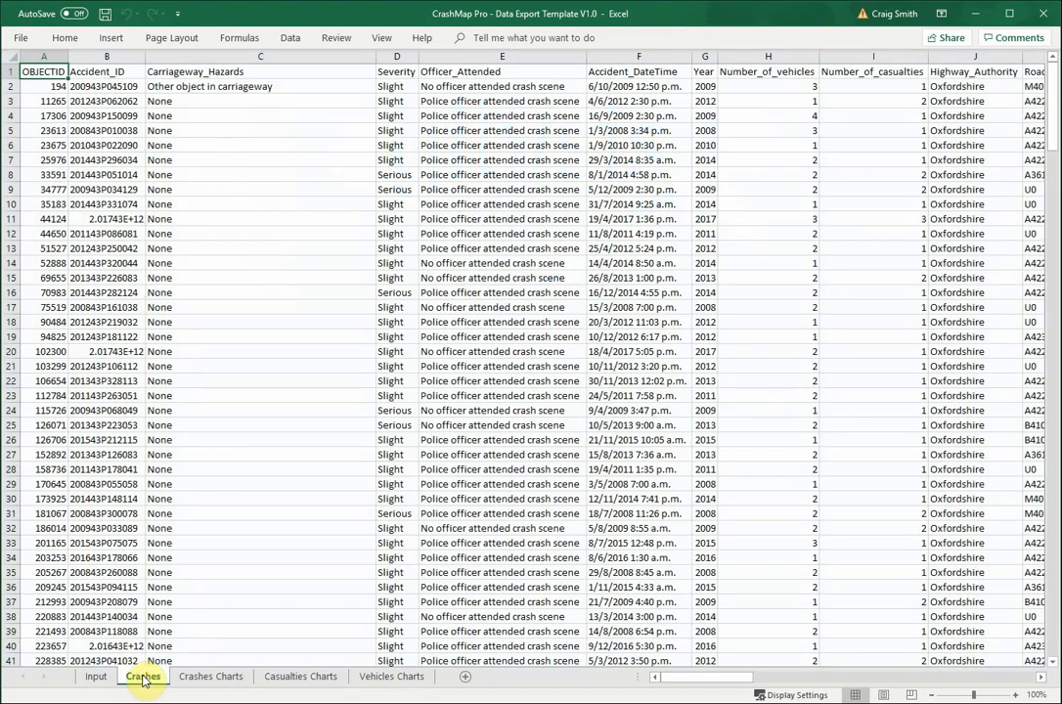
Step: Return to the Input sheet and import the casualties data from the Casualties (2) file in Downloads
{"action": "left_click", "coordinate": [90, 677]}
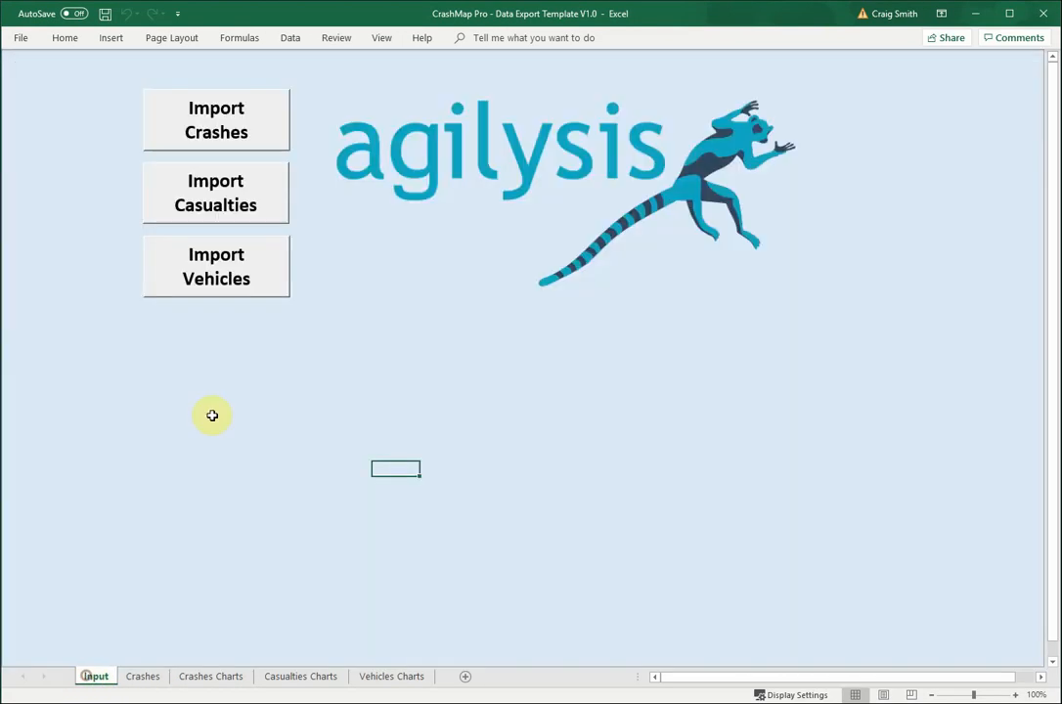
{"action": "left_click", "coordinate": [260, 183]}
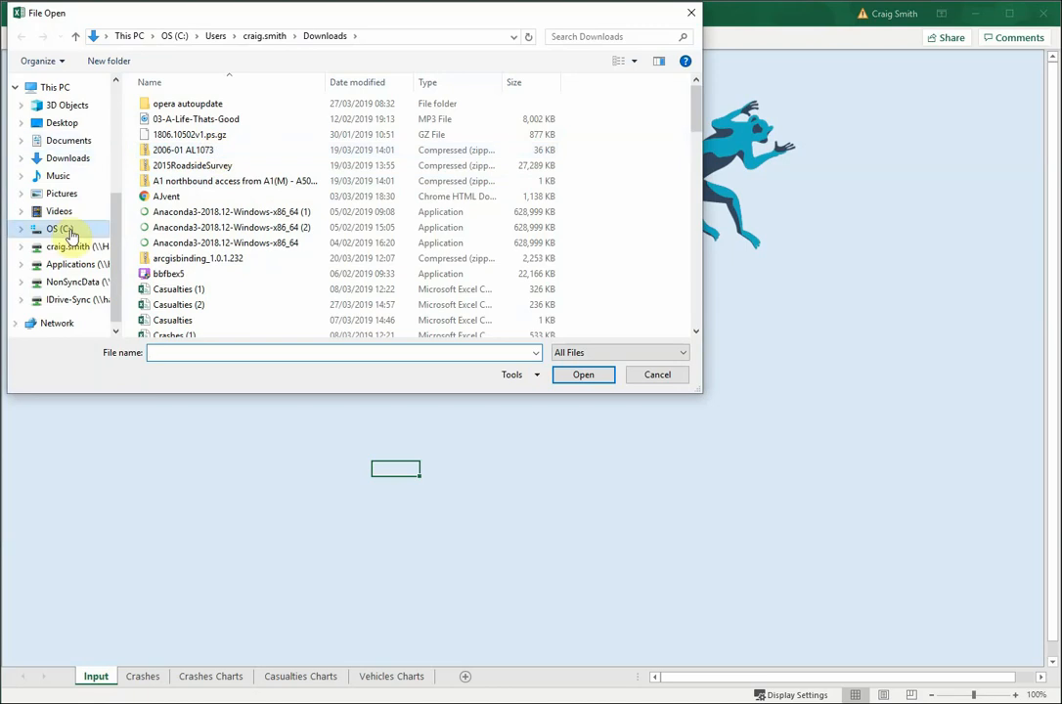
{"action": "left_click", "coordinate": [74, 159]}
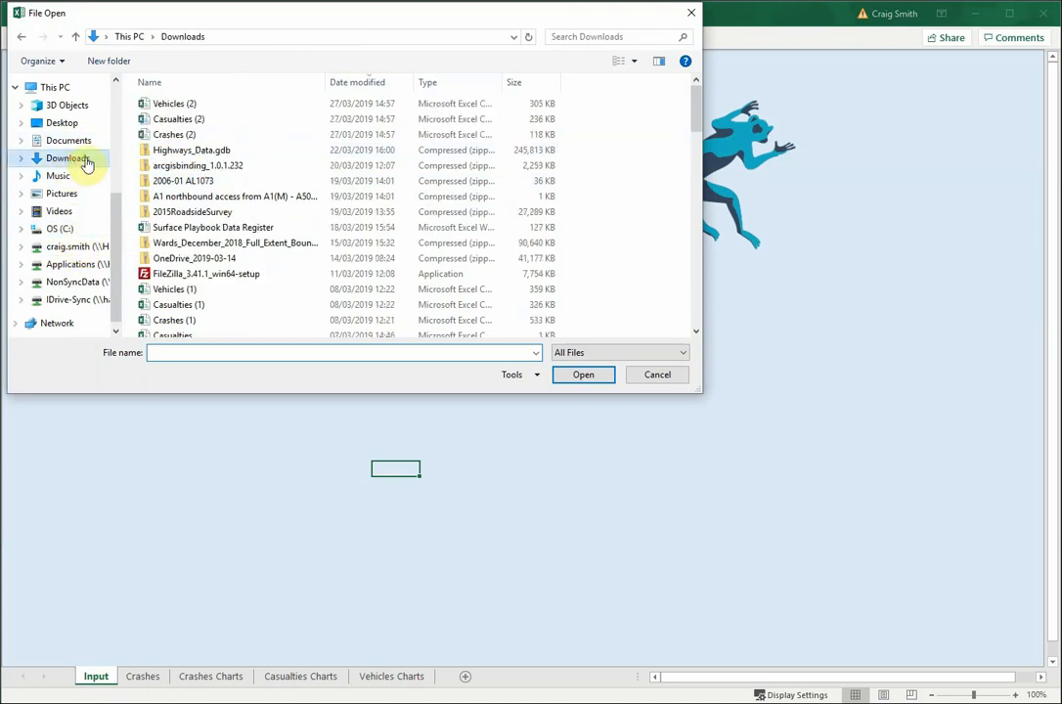
{"action": "left_click", "coordinate": [188, 120]}
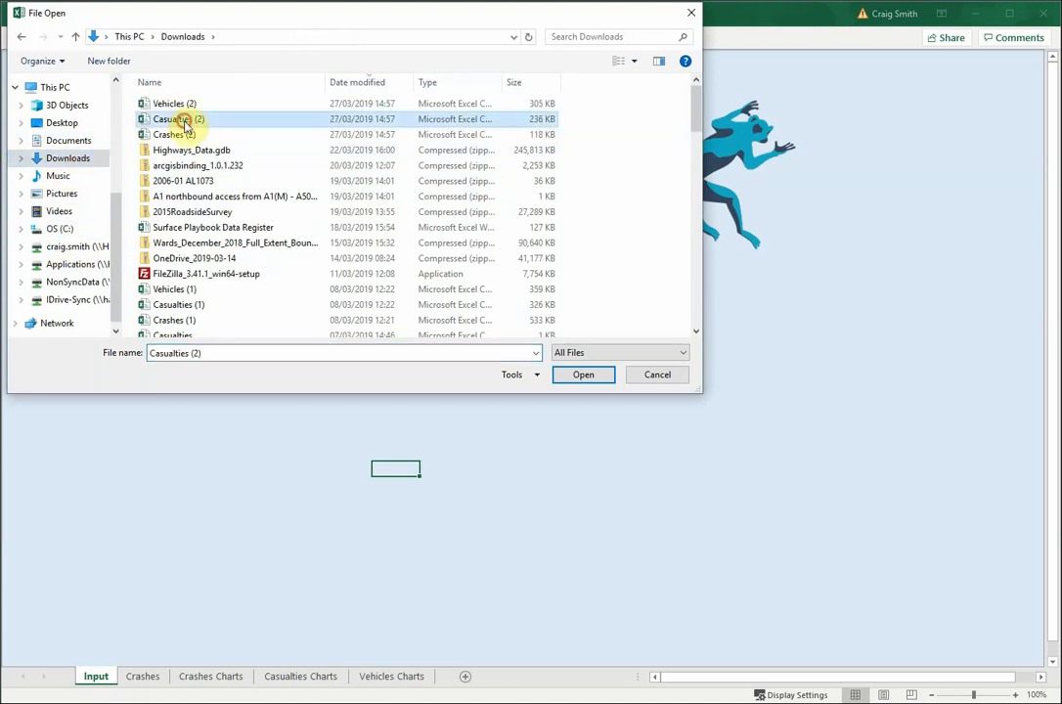
{"action": "left_click", "coordinate": [576, 375]}
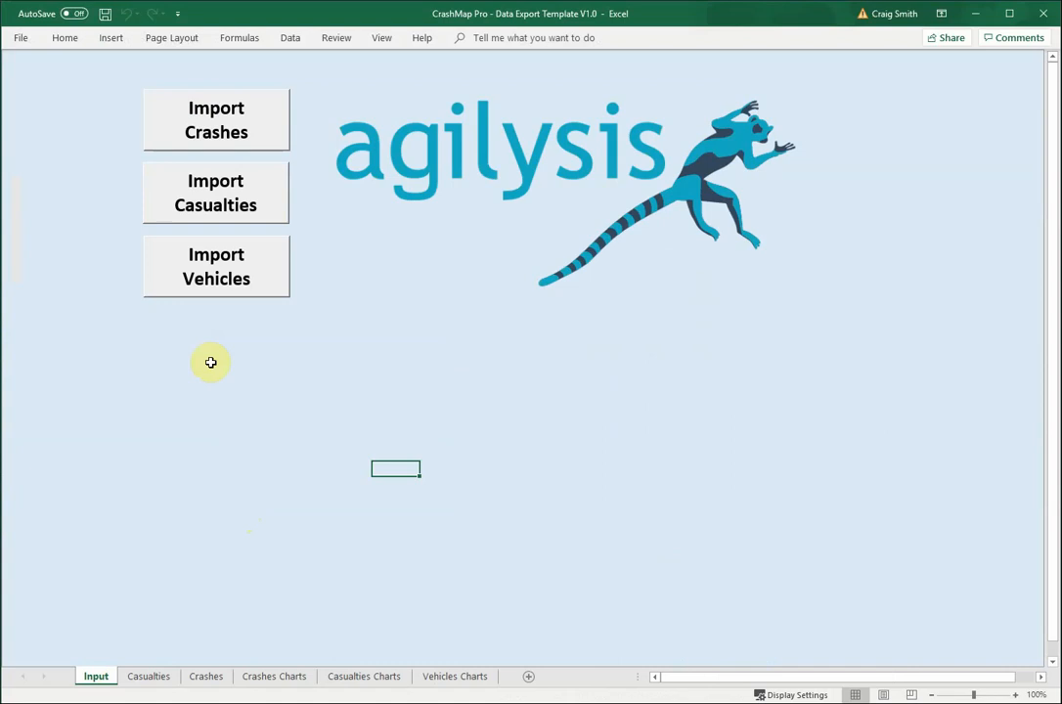
Step: Import the vehicles data into the template from the Vehicles (2) file in Downloads
{"action": "left_click", "coordinate": [207, 280]}
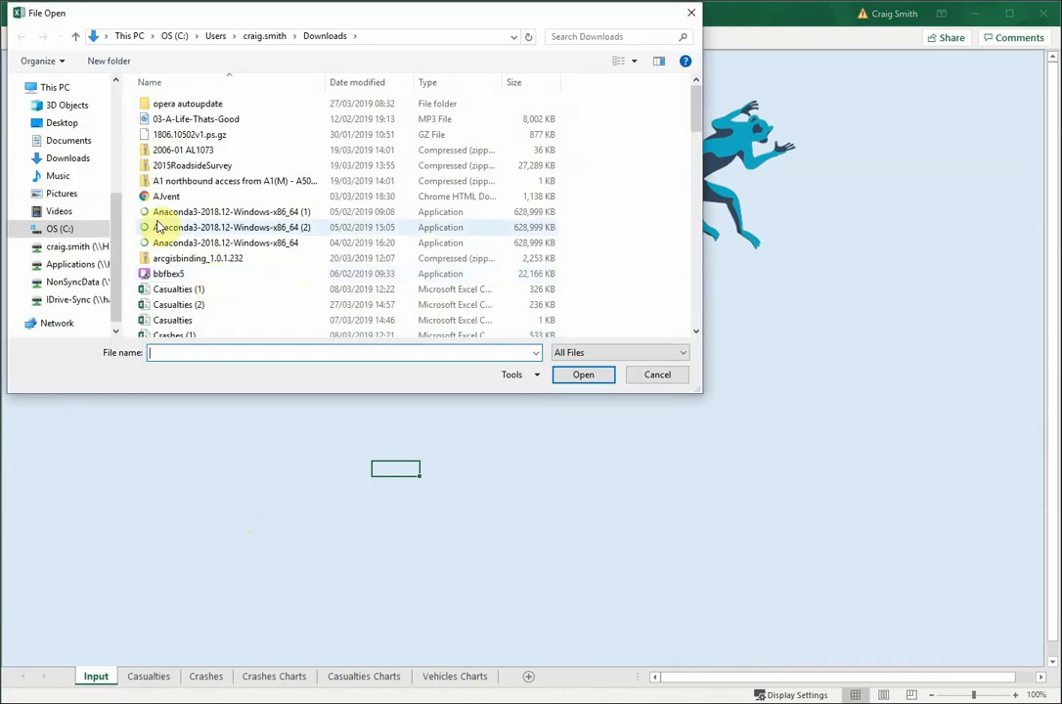
{"action": "left_click", "coordinate": [74, 157]}
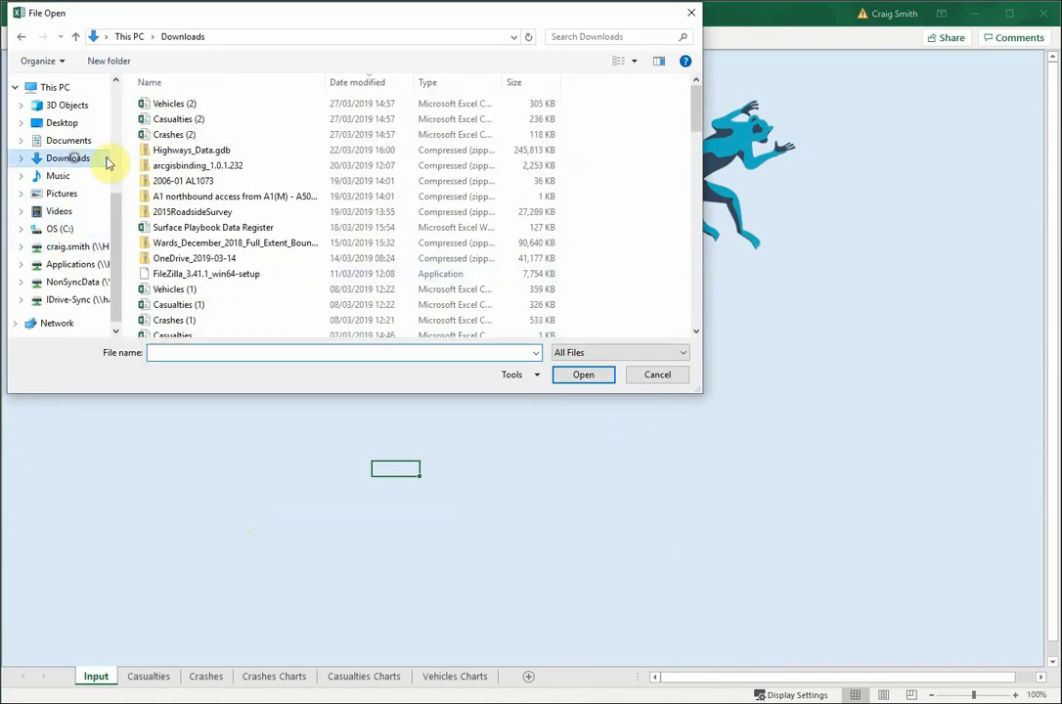
{"action": "left_click", "coordinate": [176, 102]}
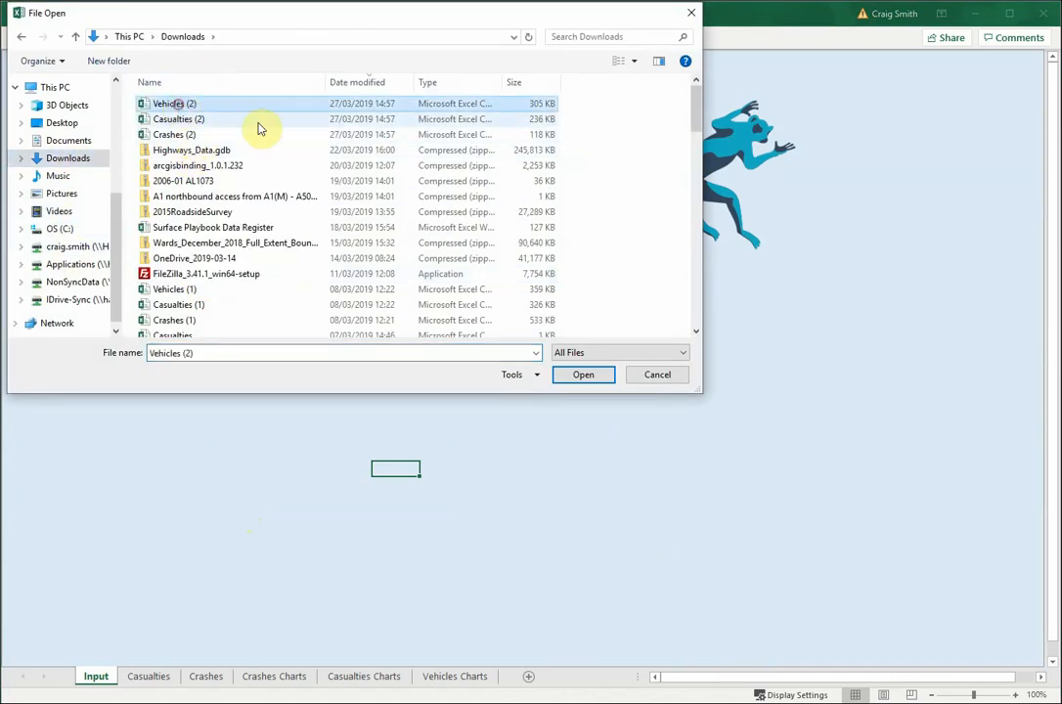
{"action": "left_click", "coordinate": [582, 375]}
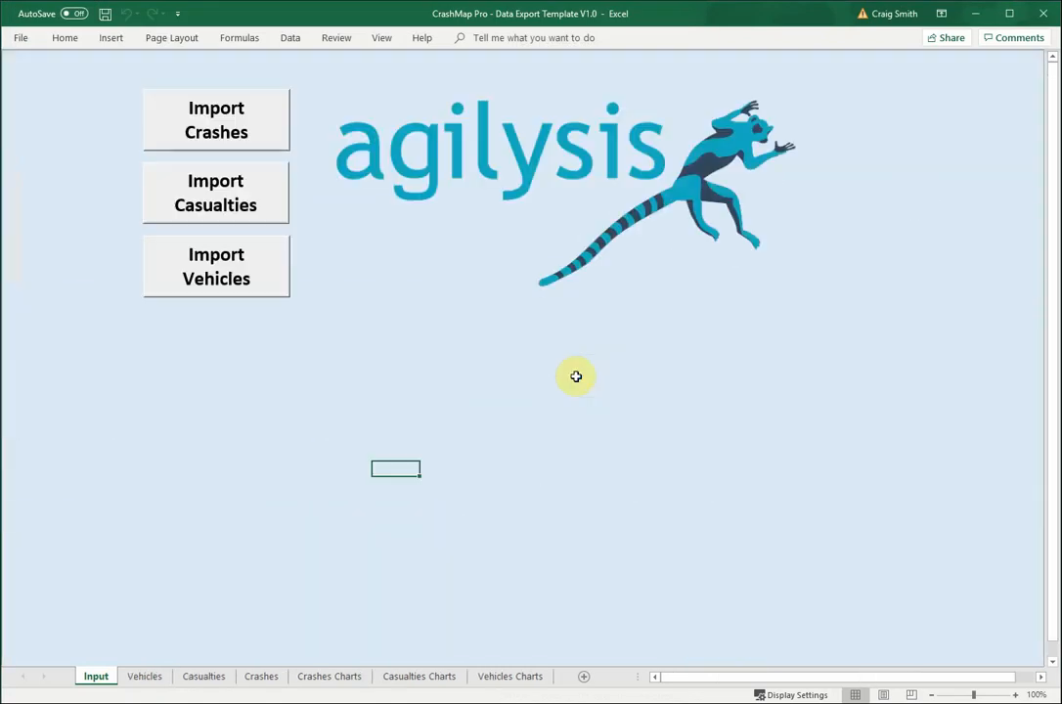
Step: Check the imported records on the Vehicles, Casualties and Crashes sheets in turn
{"action": "left_click", "coordinate": [145, 677]}
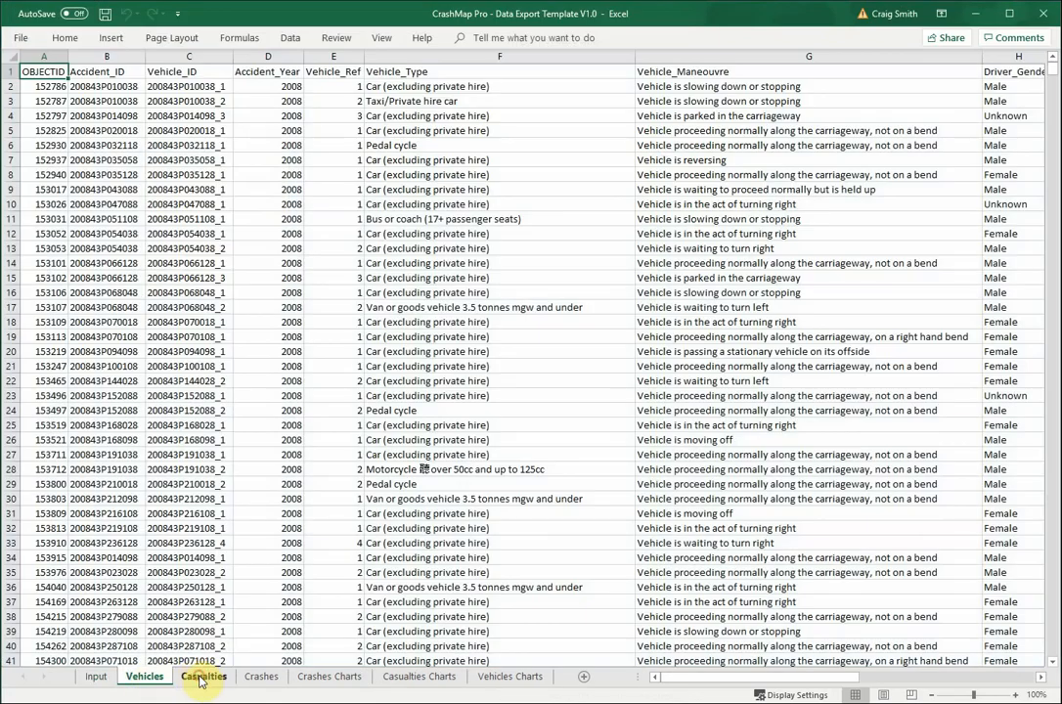
{"action": "left_click", "coordinate": [201, 678]}
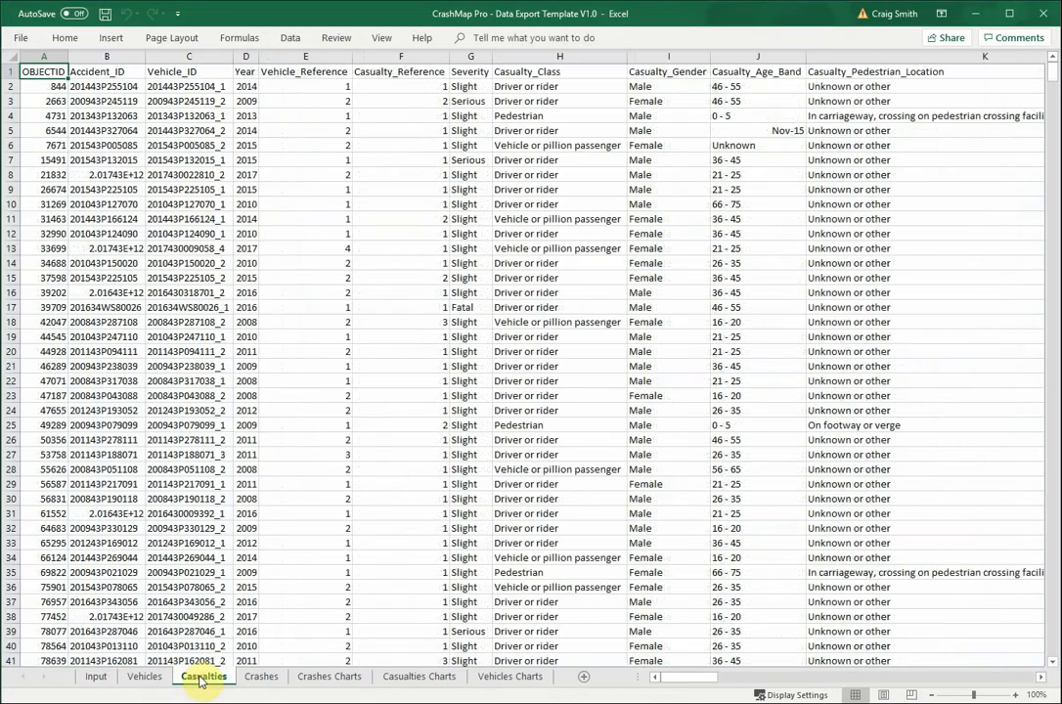
{"action": "left_click", "coordinate": [256, 677]}
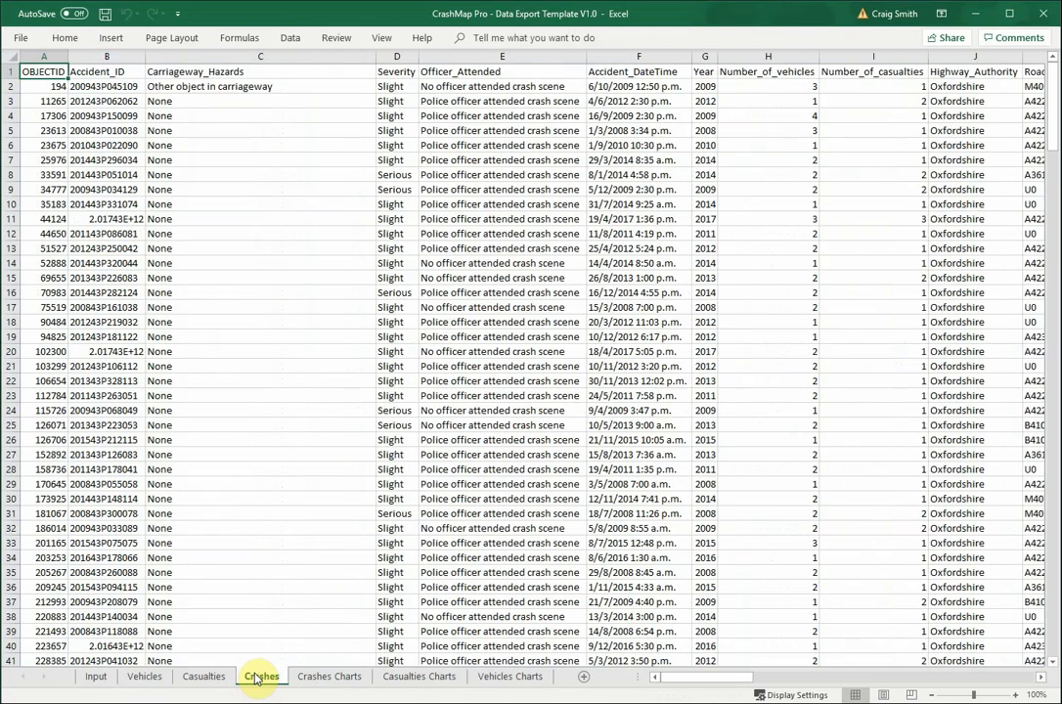
Step: Review the tables and charts on the Crashes Charts and Casualties Charts sheets, from the severity and gender breakdowns down to the pedestrian breakdowns
{"action": "left_click", "coordinate": [325, 679]}
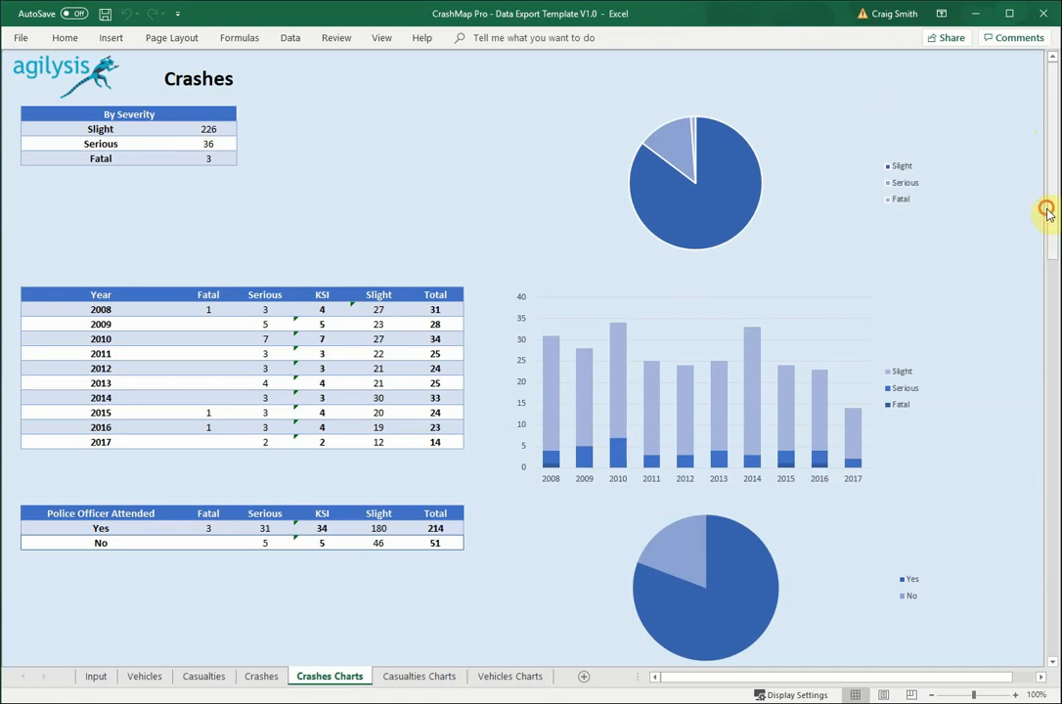
{"action": "left_click_drag", "start_coordinate": [1046, 212], "coordinate": [1036, 639]}
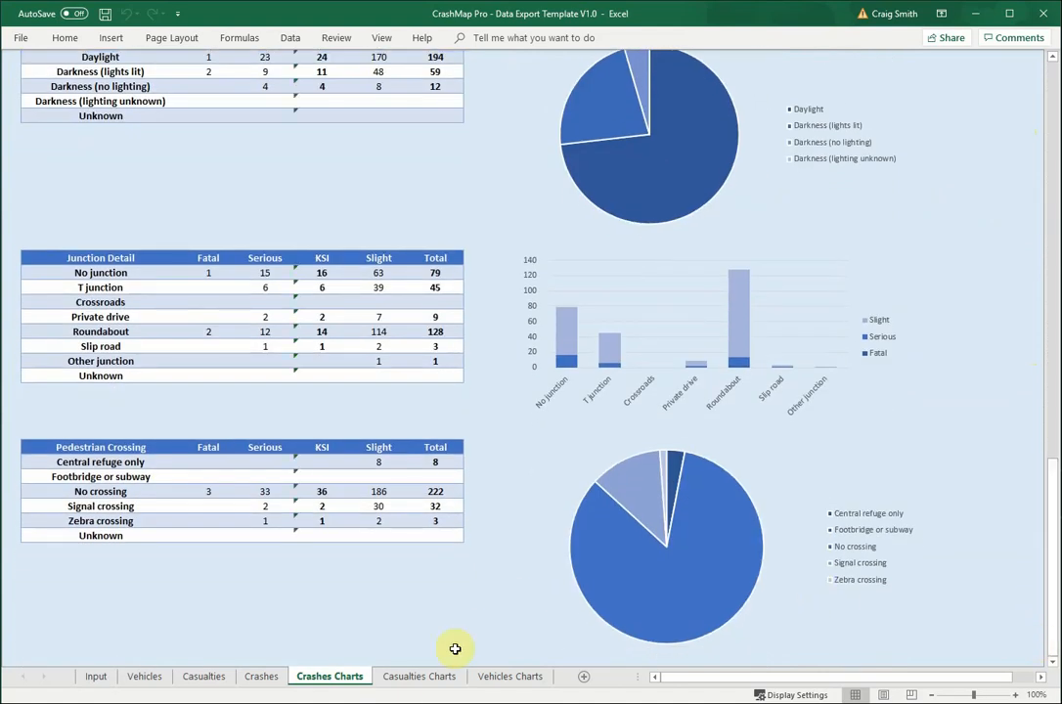
{"action": "left_click", "coordinate": [431, 678]}
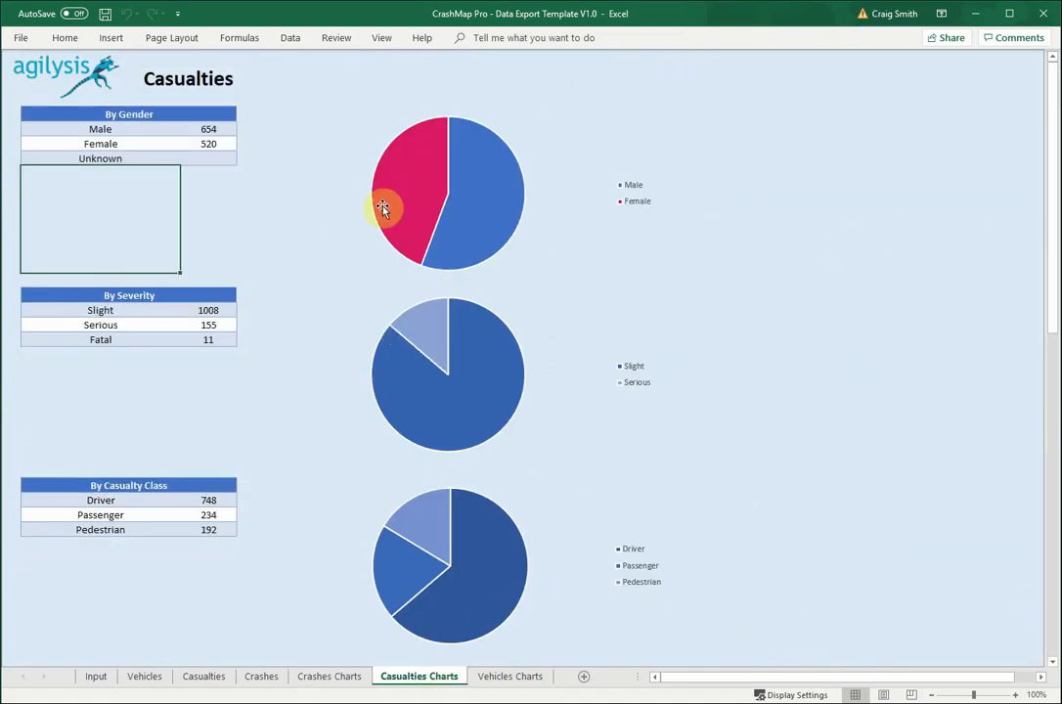
{"action": "left_click", "coordinate": [909, 212]}
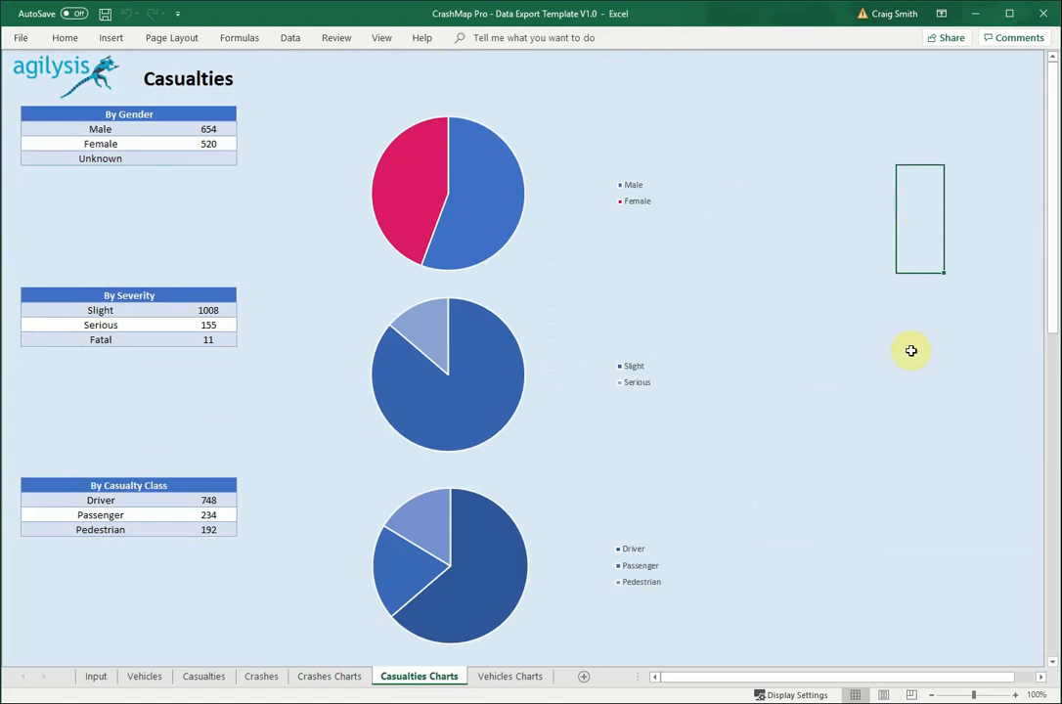
{"action": "left_click_drag", "start_coordinate": [1054, 273], "coordinate": [1055, 641]}
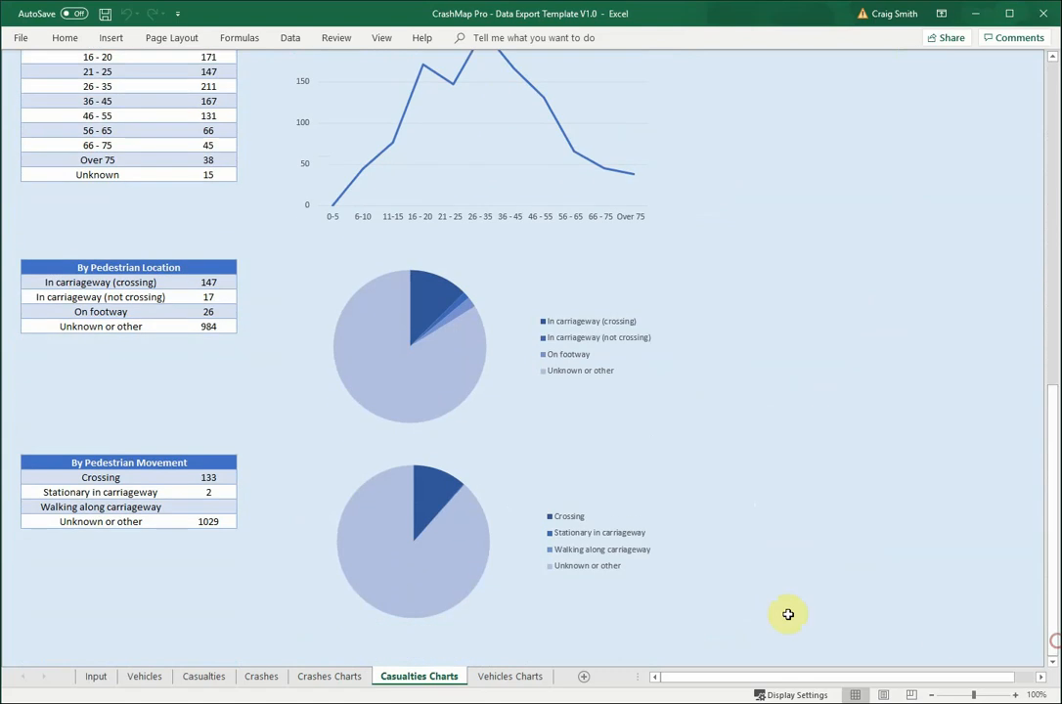
Step: Examine the Vehicles Charts sheet's breakdowns by gender, vehicle type and driver age band
{"action": "left_click", "coordinate": [536, 675]}
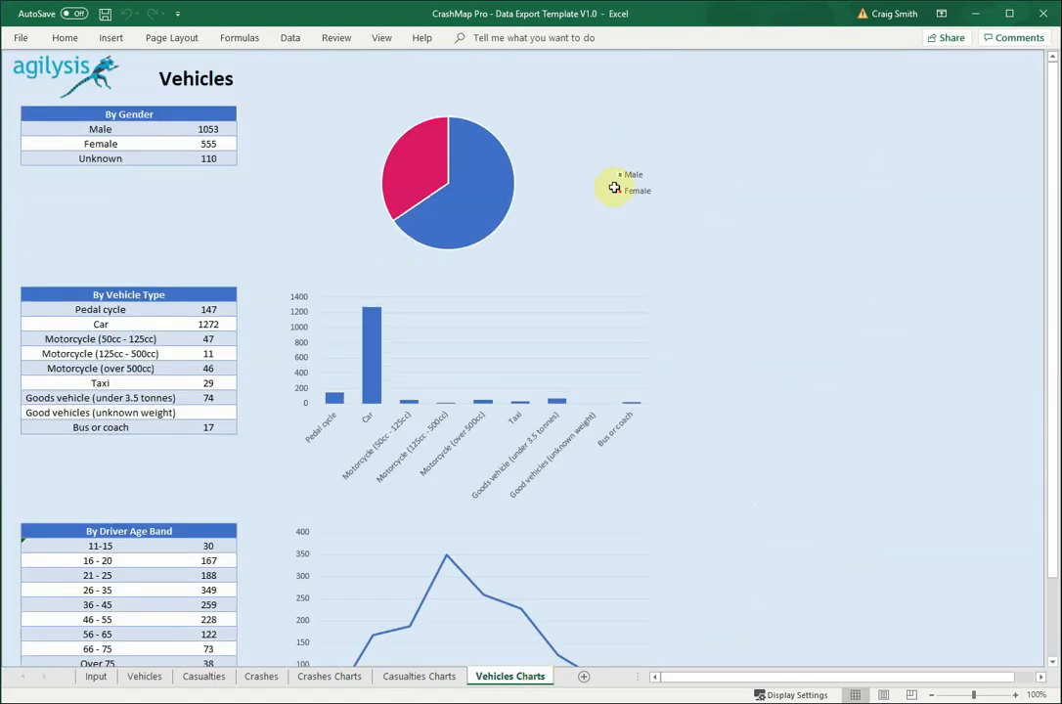
{"action": "left_click_drag", "start_coordinate": [1056, 192], "coordinate": [1040, 144]}
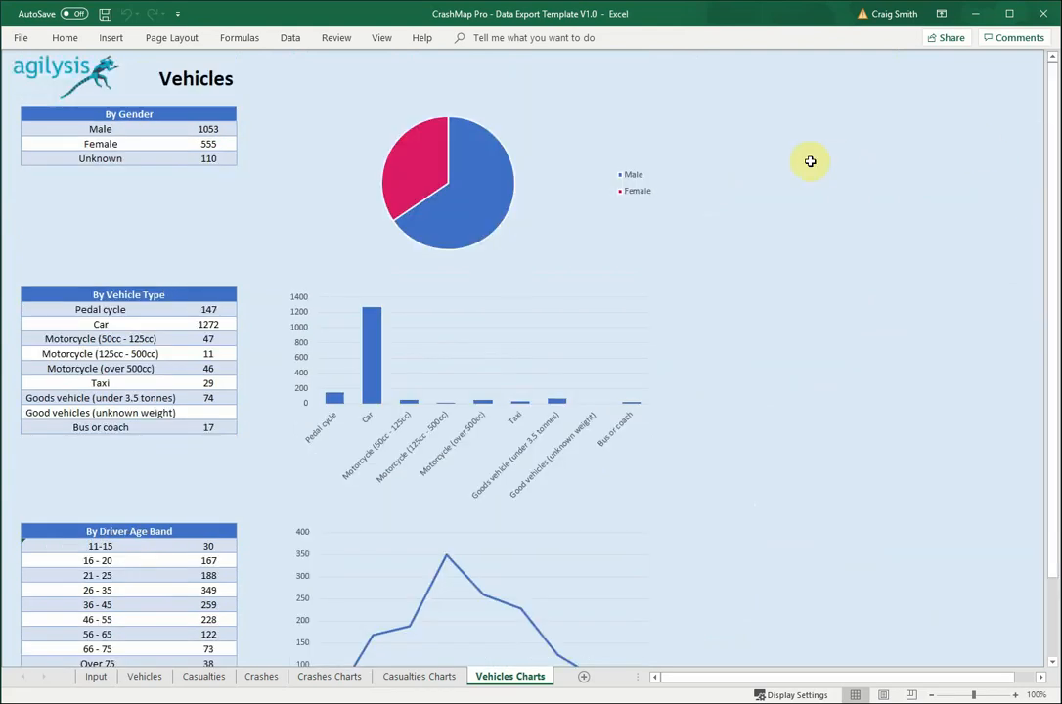
{"action": "left_click", "coordinate": [107, 223]}
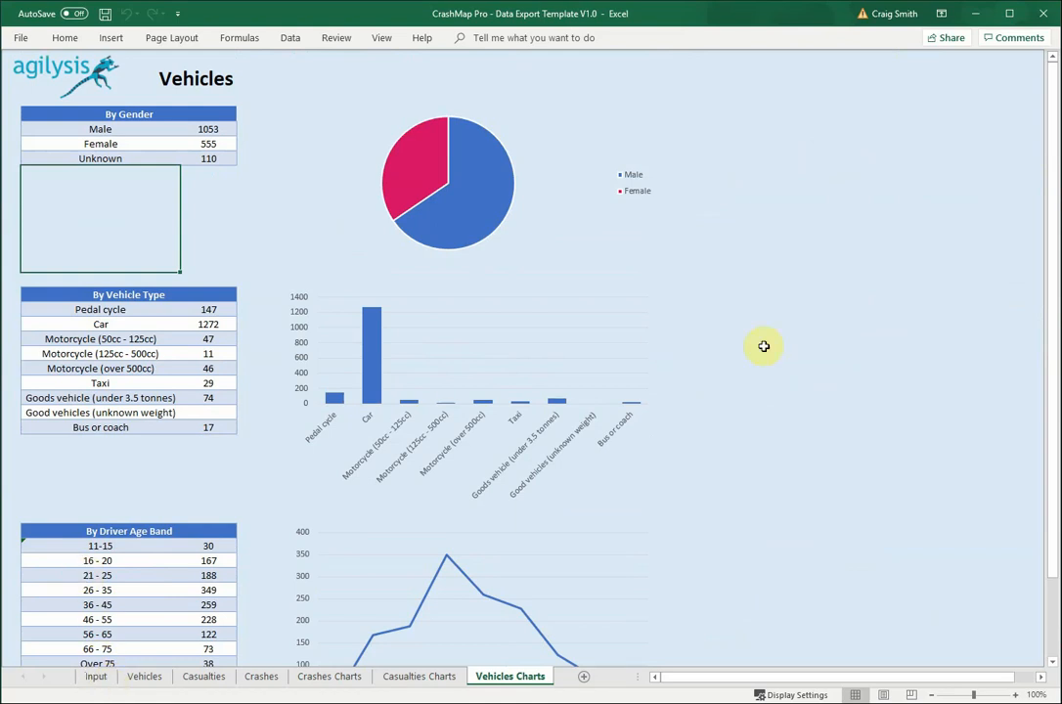
{"action": "left_click", "coordinate": [870, 331]}
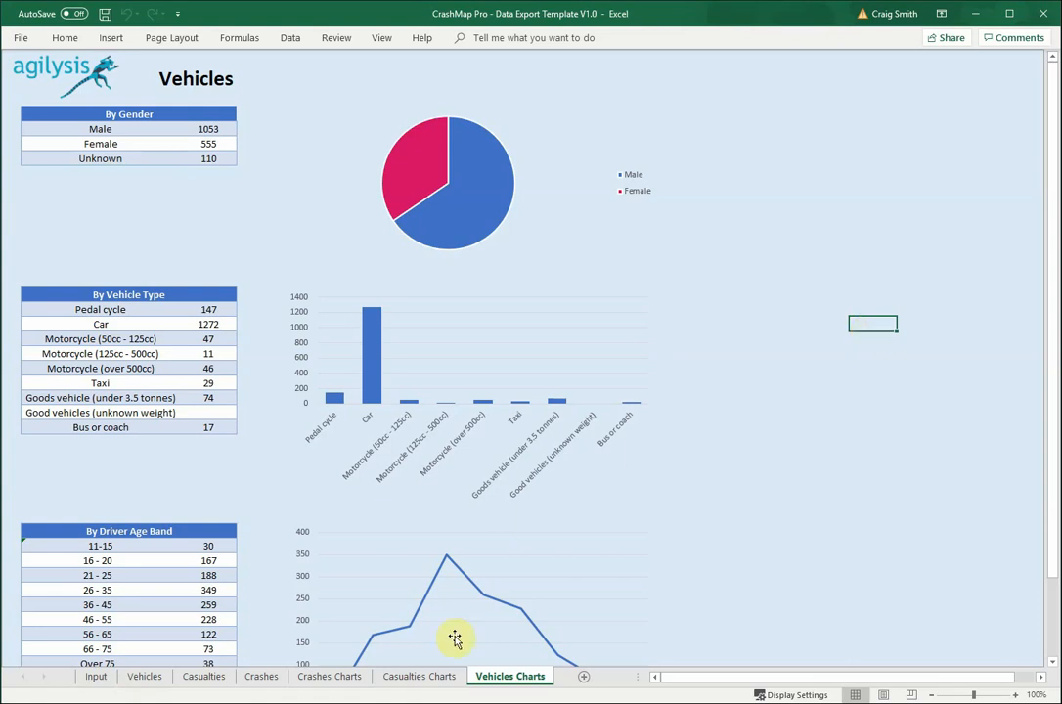
Step: Go back through the Casualties Charts sheet to the Crashes Charts sheet and view its severity and yearly tables at the beginning
{"action": "left_click", "coordinate": [439, 682]}
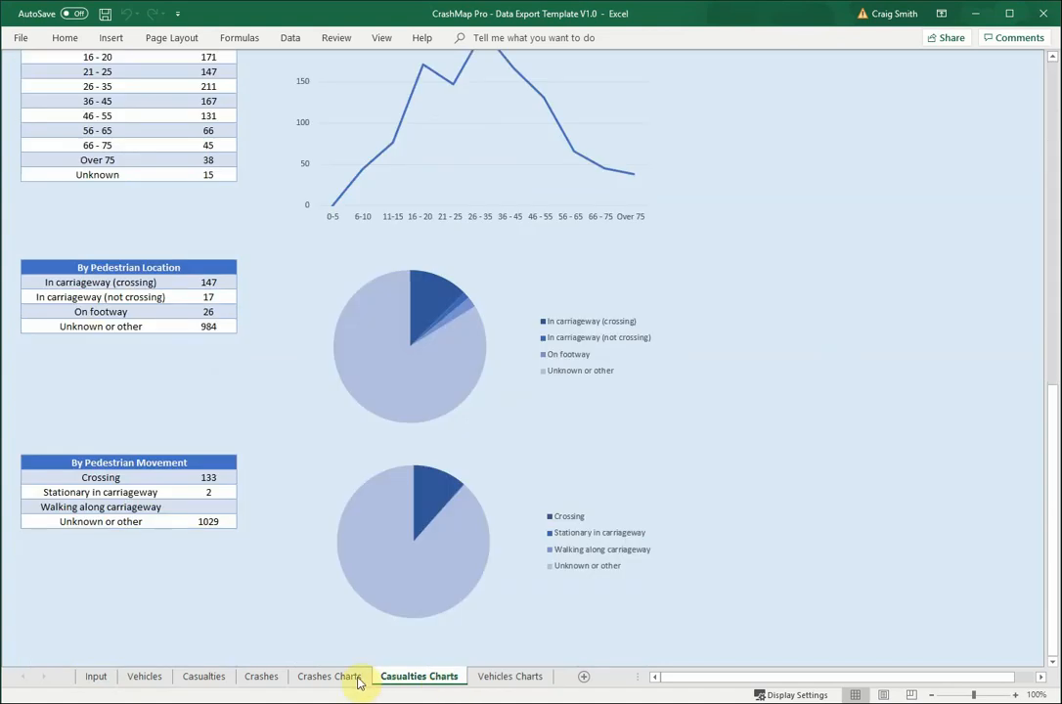
{"action": "left_click", "coordinate": [347, 681]}
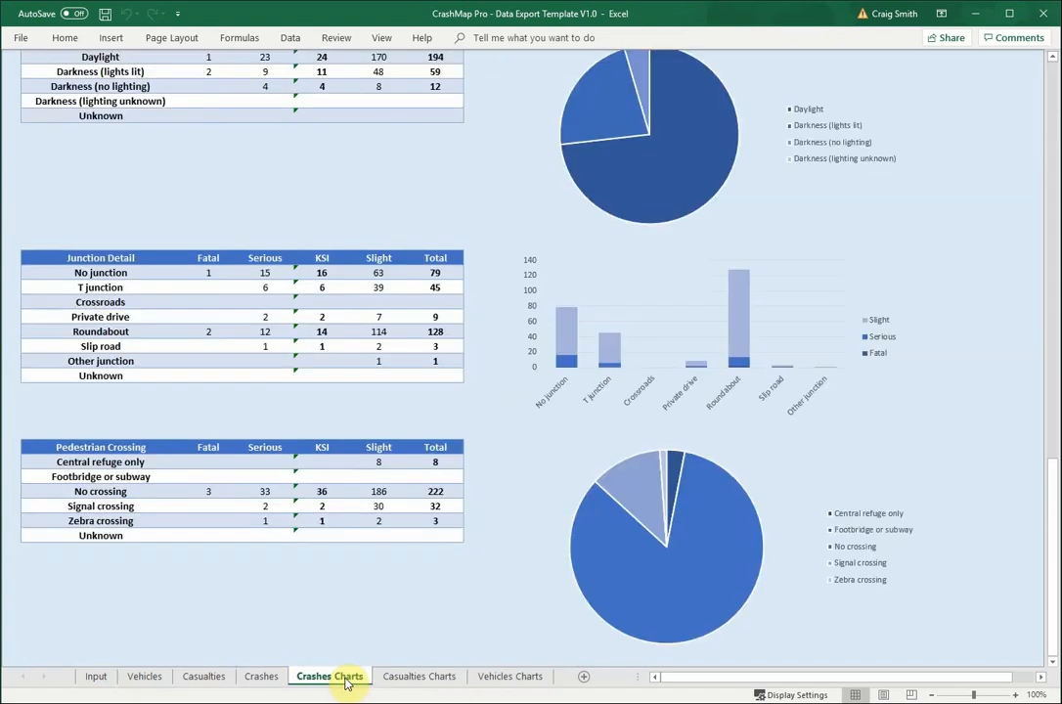
{"action": "scroll", "coordinate": [439, 392], "scroll_direction": "up", "scroll_amount": 20}
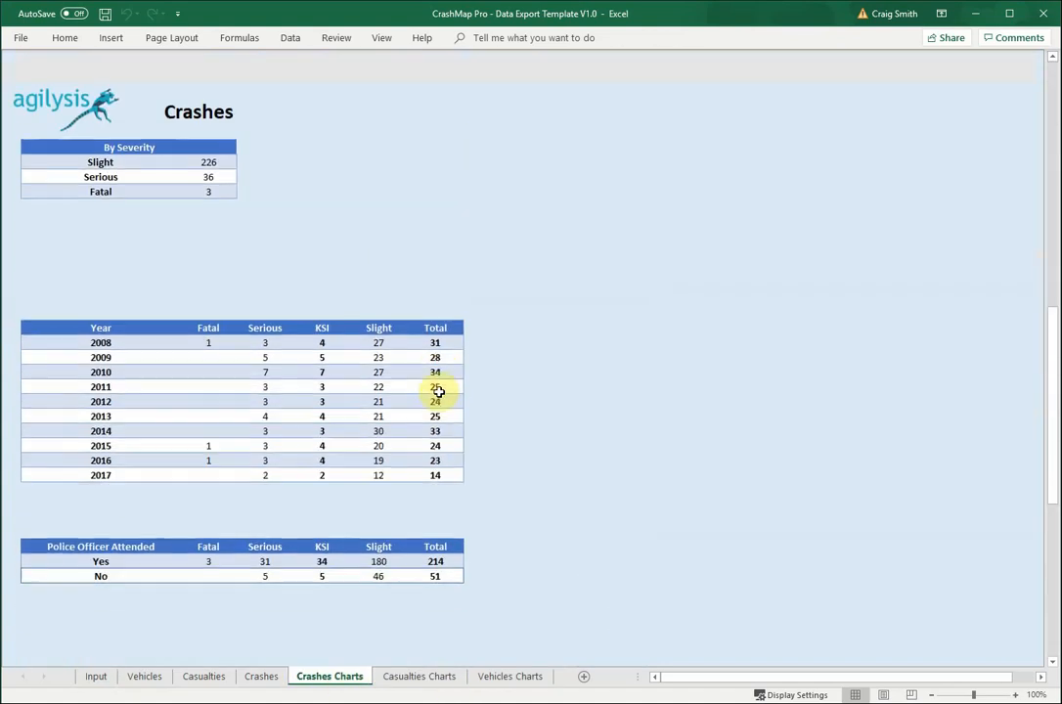